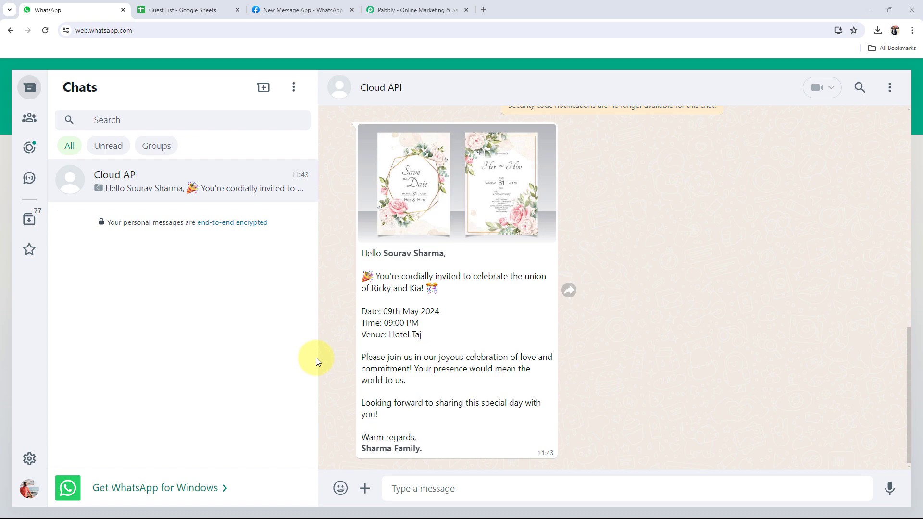
- Switch to the Pabbly site, go to its apps page and open Pabbly Connect
left_click(409, 10)
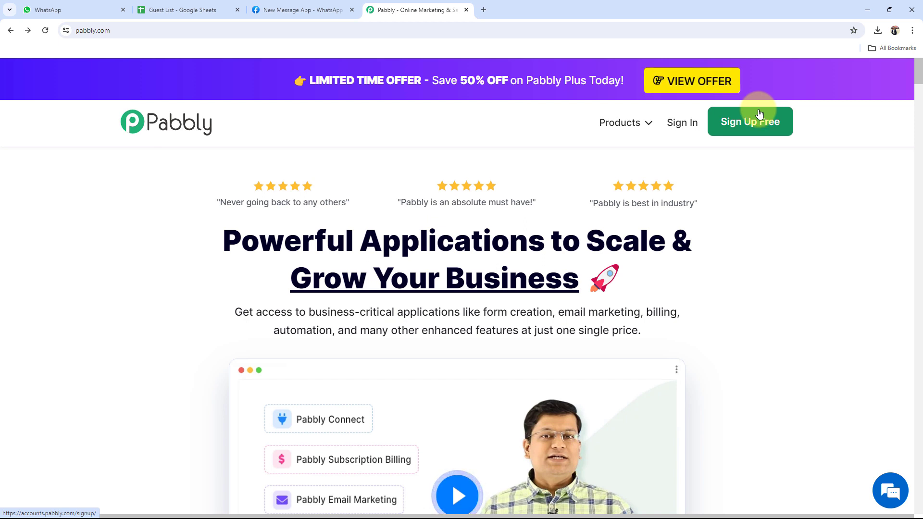
left_click(674, 127)
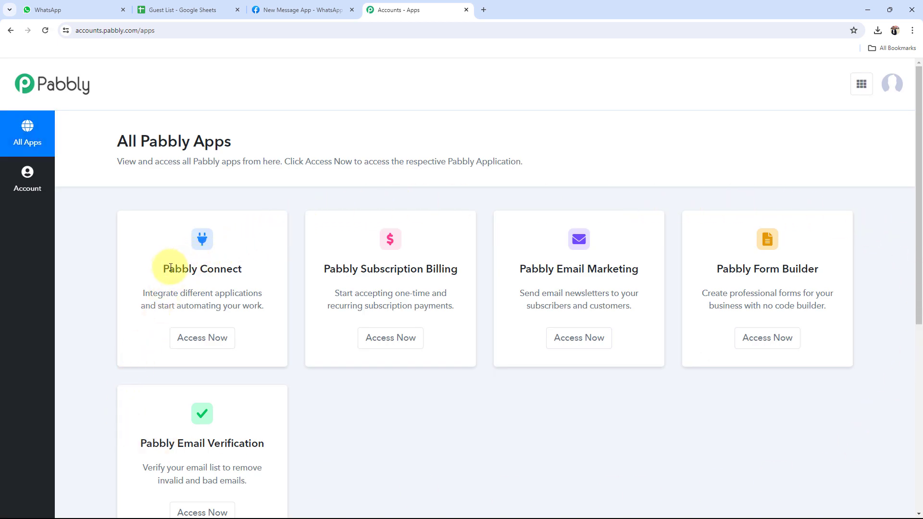
left_click_drag(155, 268, 247, 268)
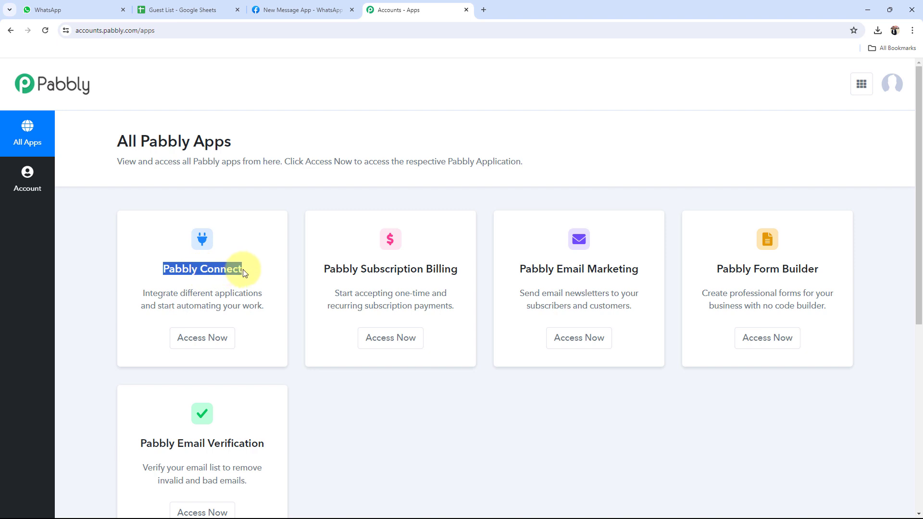
left_click(182, 336)
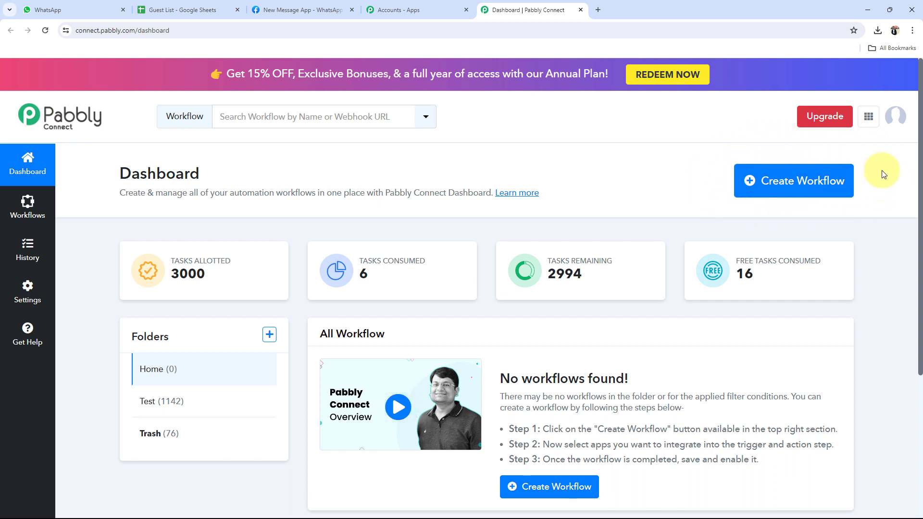
- Create a workflow named "Send Invitation on WhatsApp" in the Home folder and collapse its trigger step
left_click(807, 189)
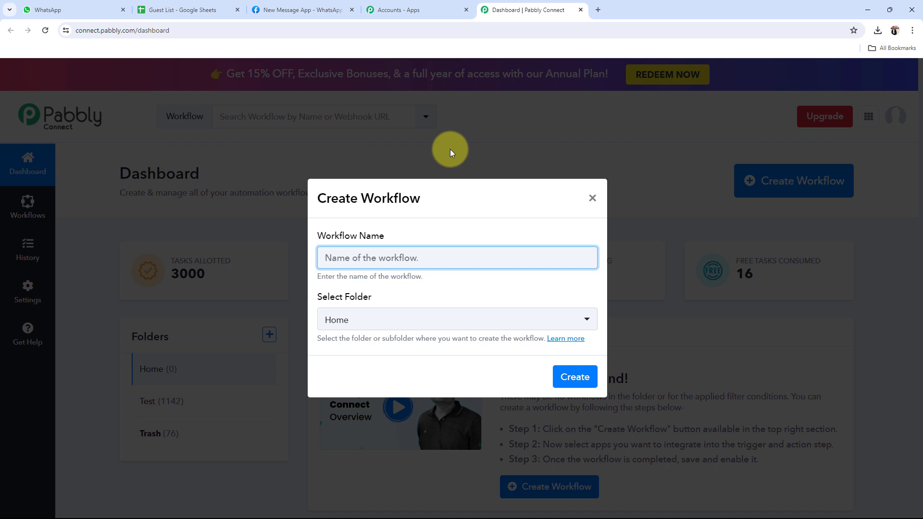
type("Send Invitation on WhatsApp")
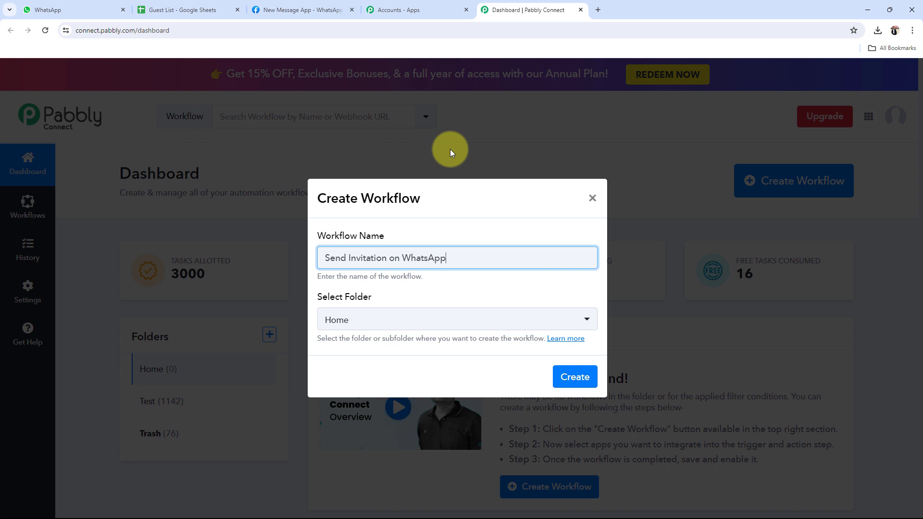
left_click(341, 330)
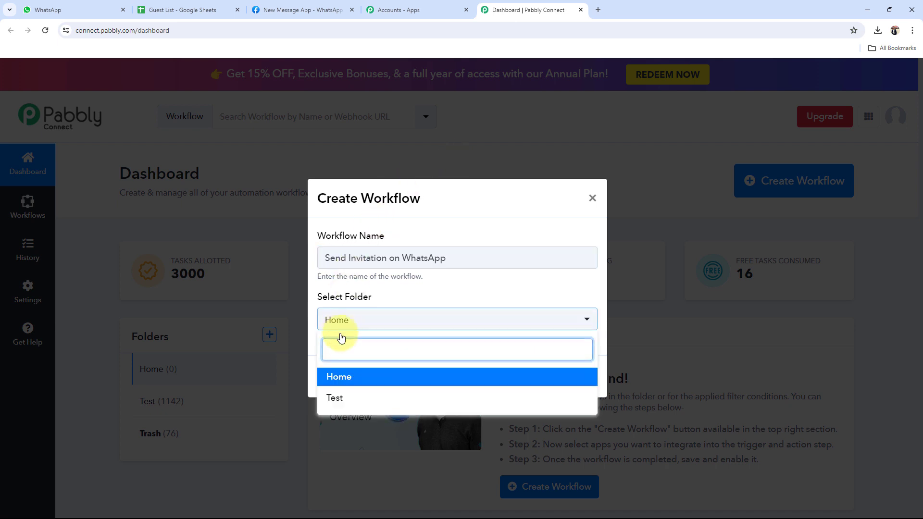
left_click(340, 377)
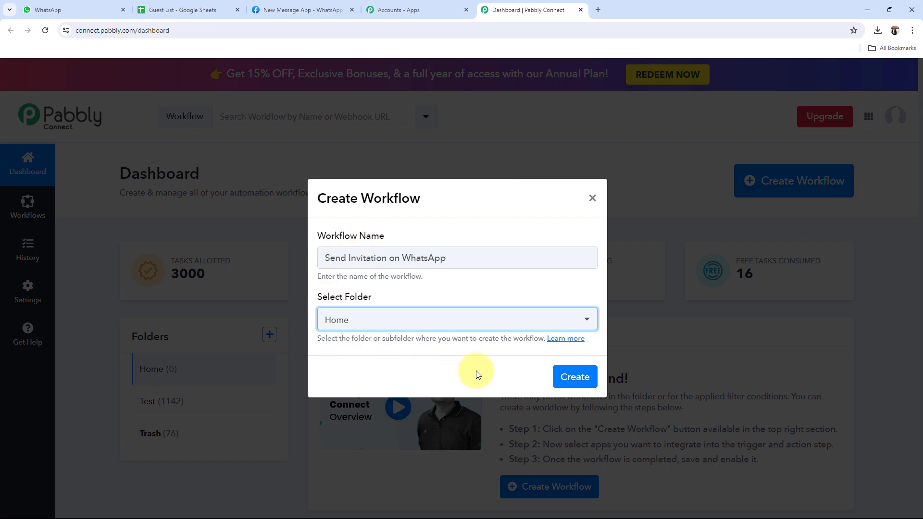
left_click(572, 376)
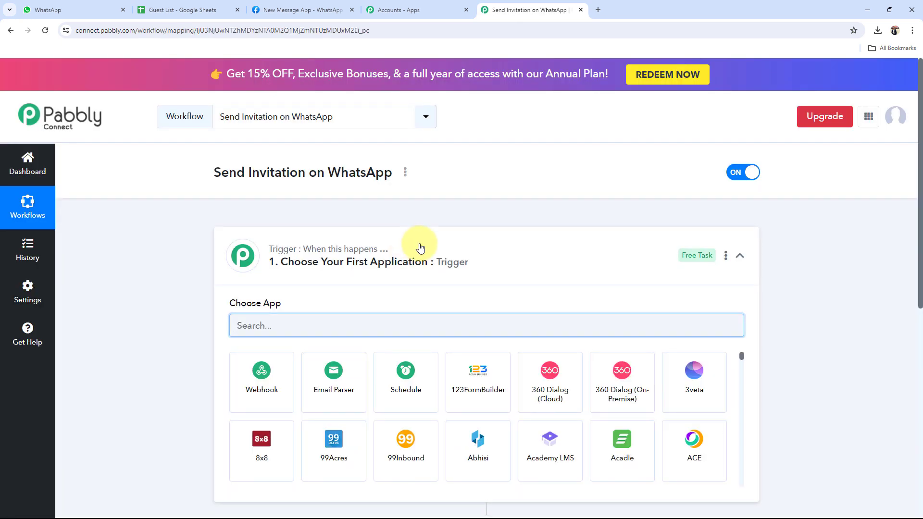
left_click(420, 247)
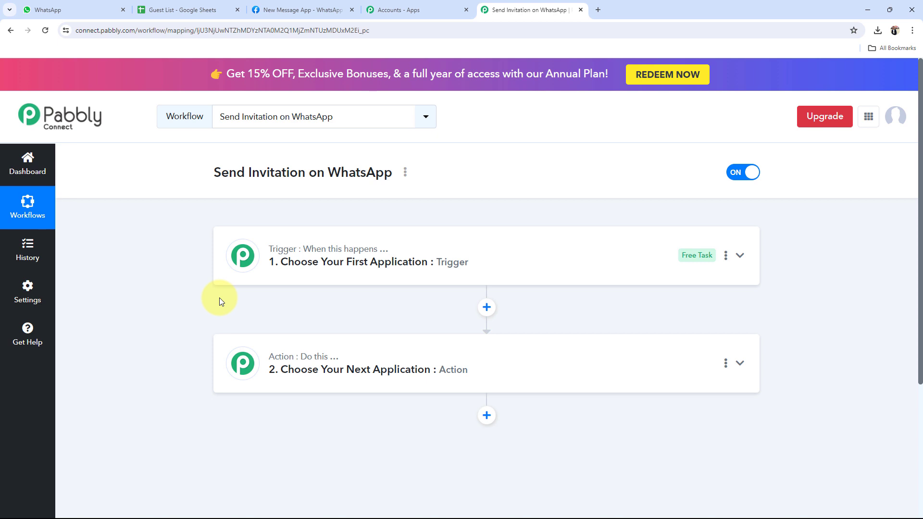
- Switch to the Guest List spreadsheet in Google Sheets and examine its Name and Contact Number columns
left_click(186, 12)
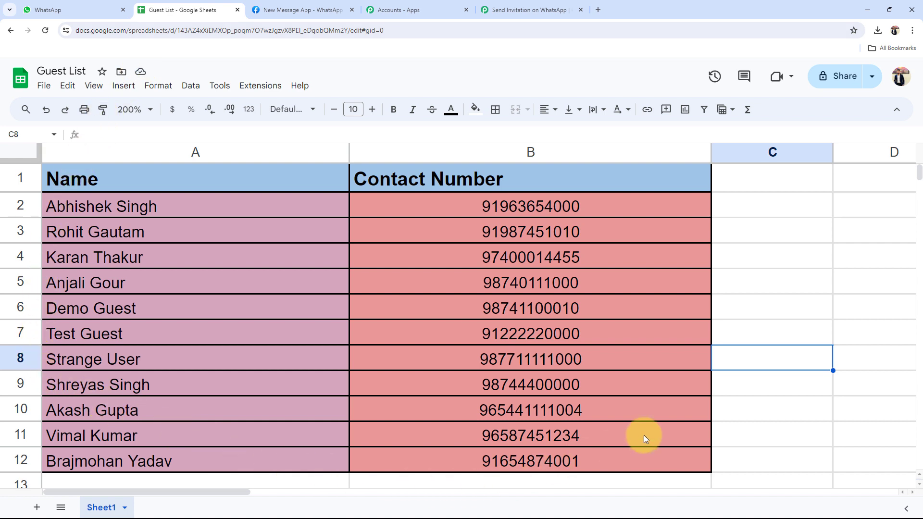
left_click(514, 211)
left_click(784, 258)
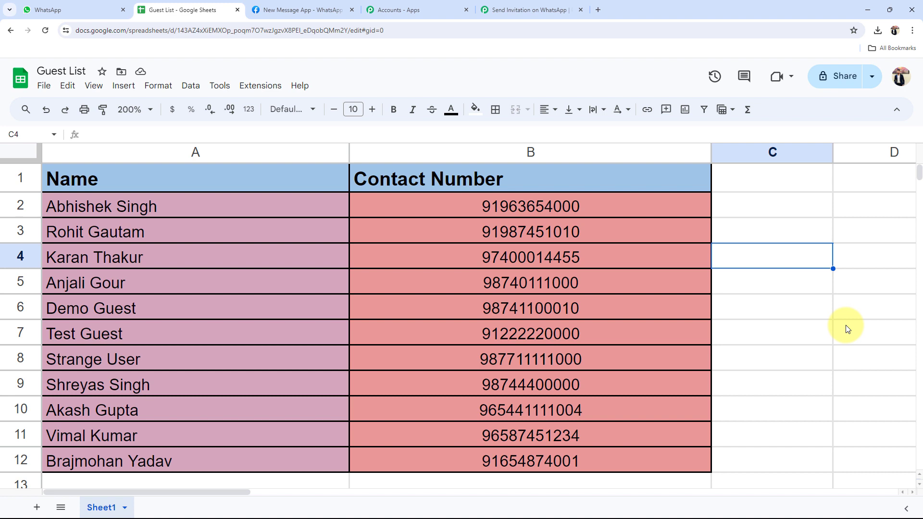
left_click(829, 287)
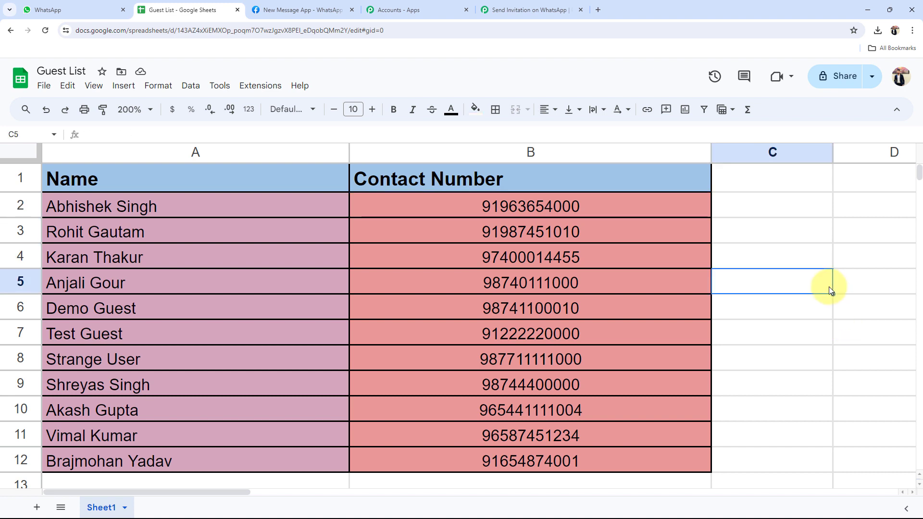
double_click(521, 209)
left_click(780, 250)
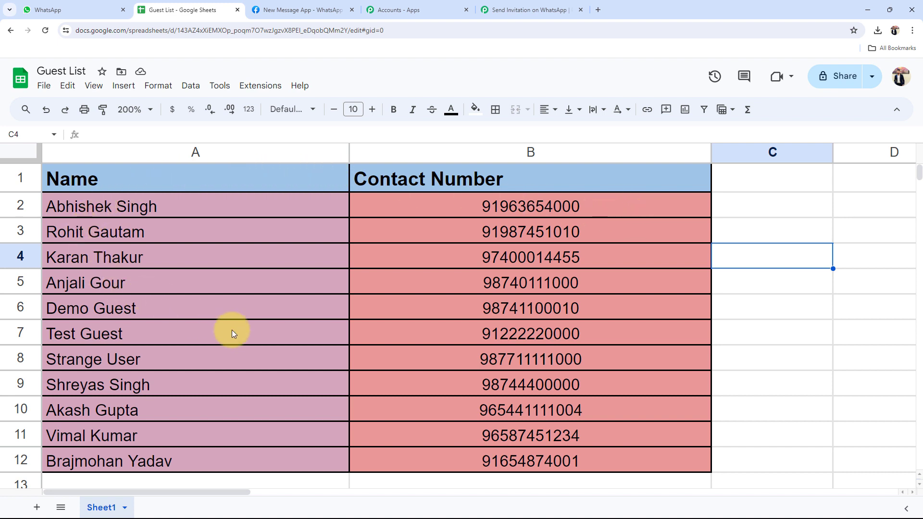
- Return to the Pabbly Connect workflow and set its trigger to Schedule by Pabbly, running Once
left_click(529, 10)
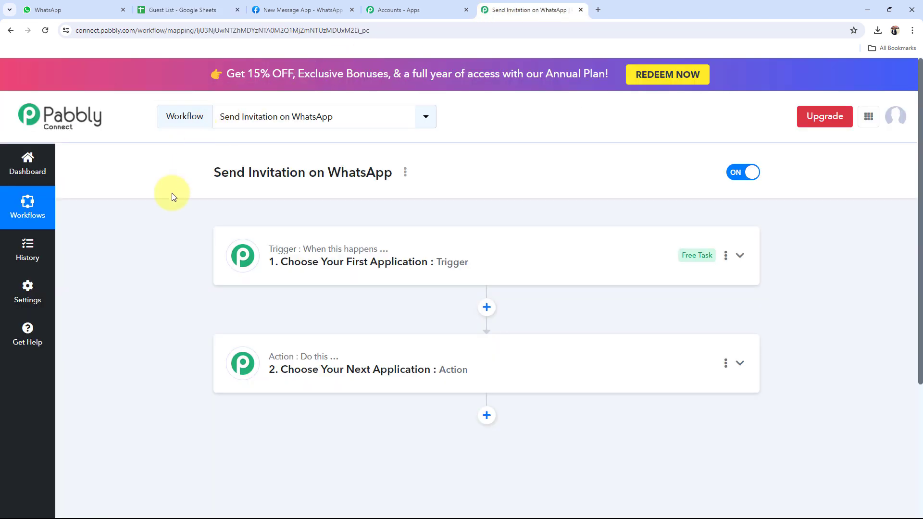
left_click(289, 263)
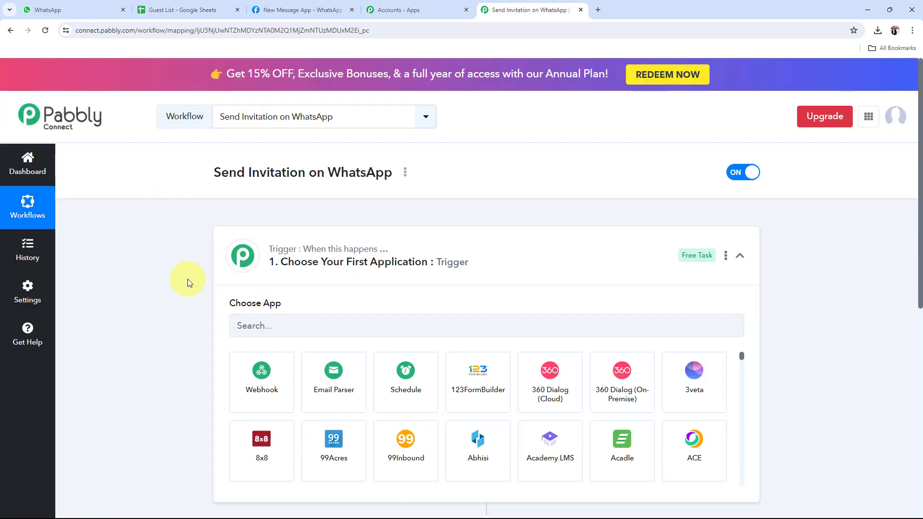
scroll(220, 335, "down", 2)
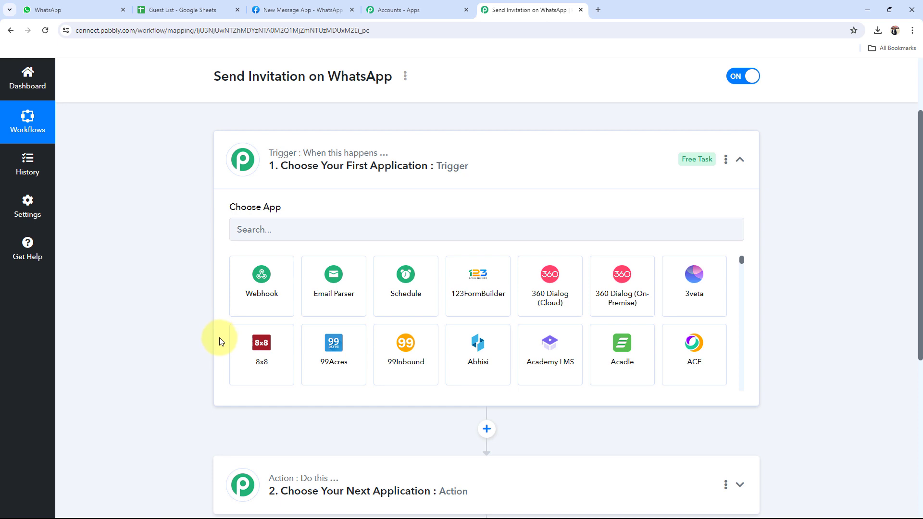
left_click(403, 302)
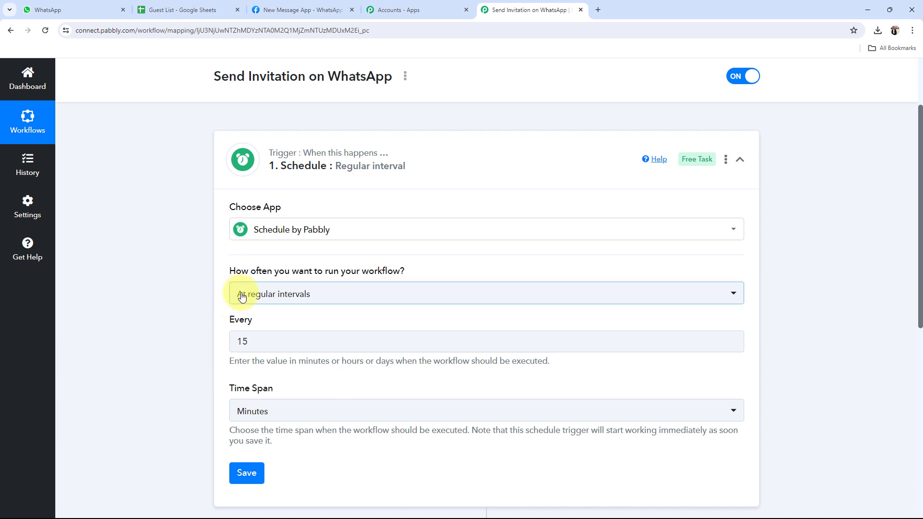
mouse_move(235, 278)
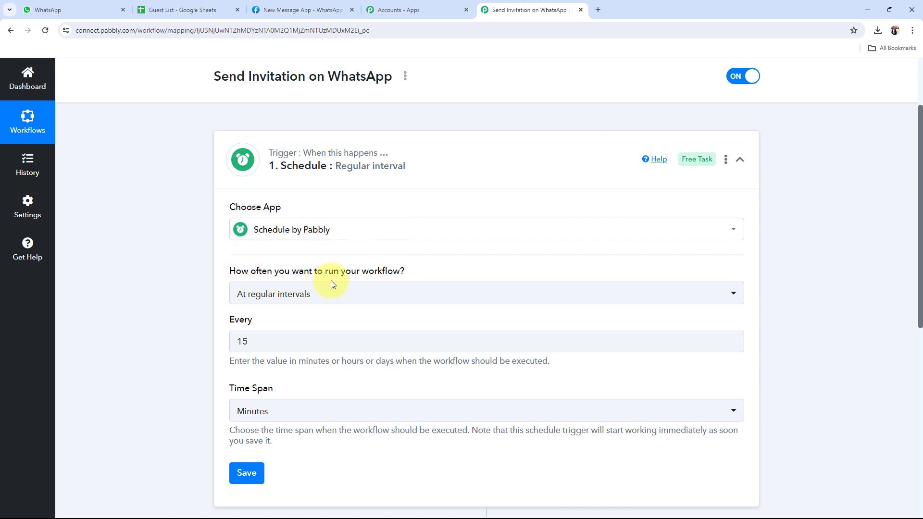
left_click(301, 295)
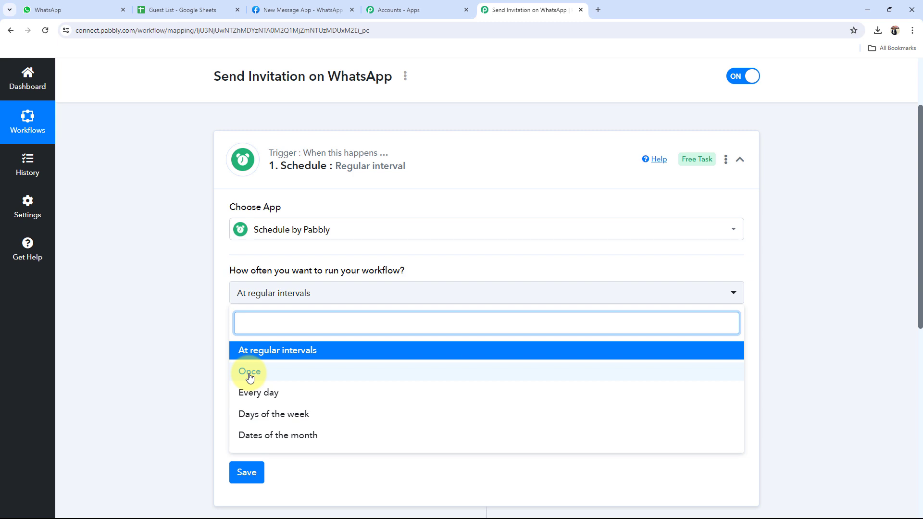
left_click(250, 373)
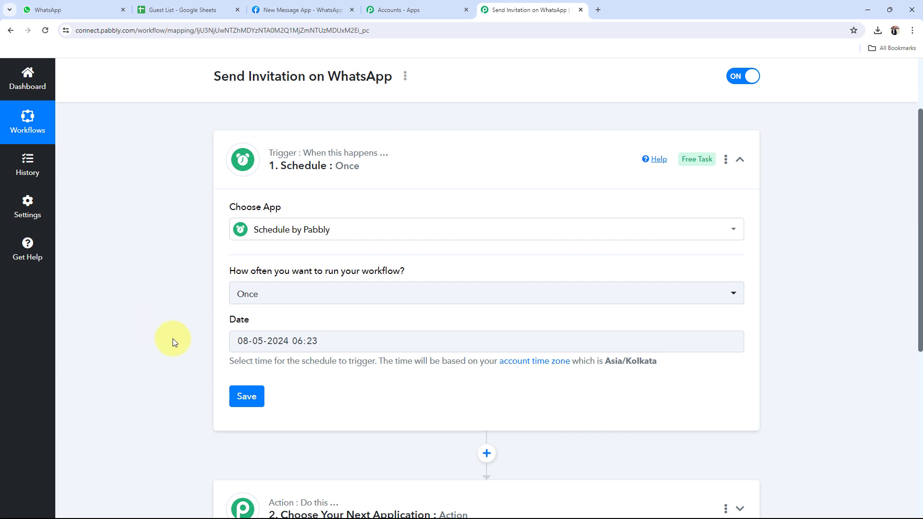
left_click(269, 339)
left_click(311, 231)
left_click(167, 286)
left_click(303, 340)
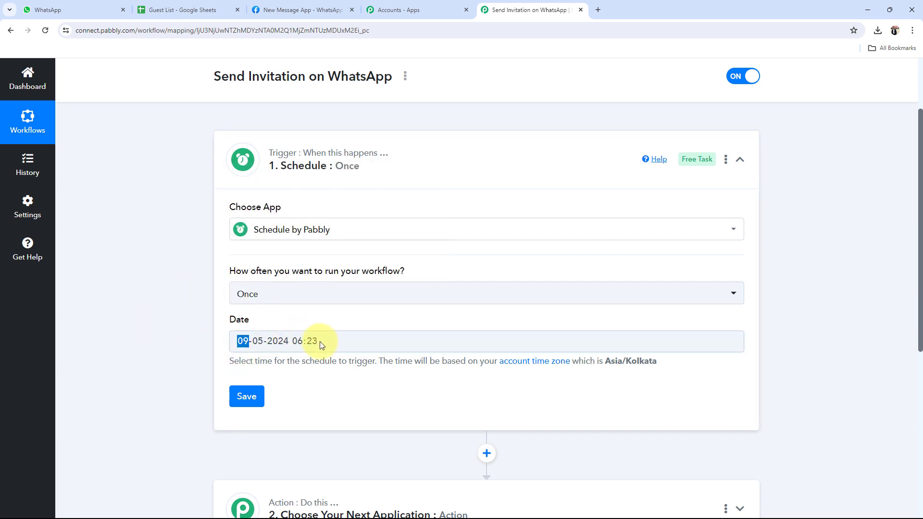
left_click(378, 264)
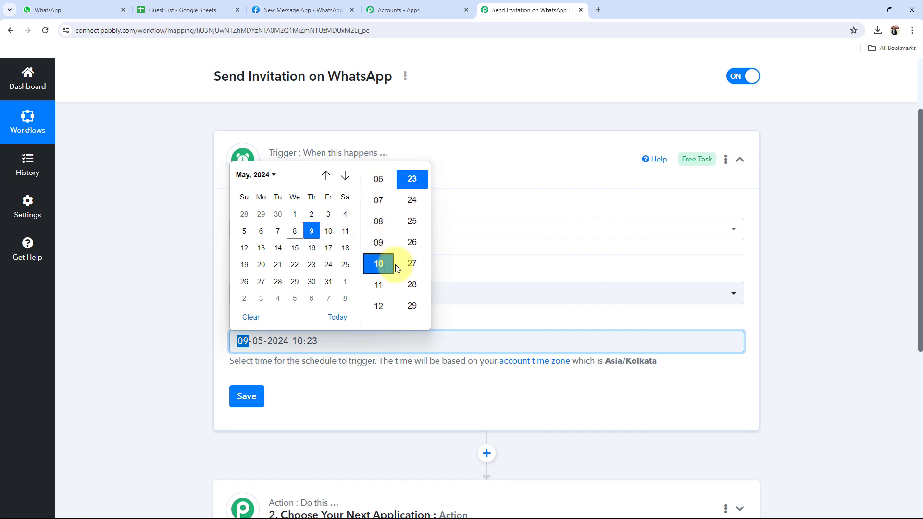
scroll(402, 266, "up", 8)
scroll(401, 264, "up", 5)
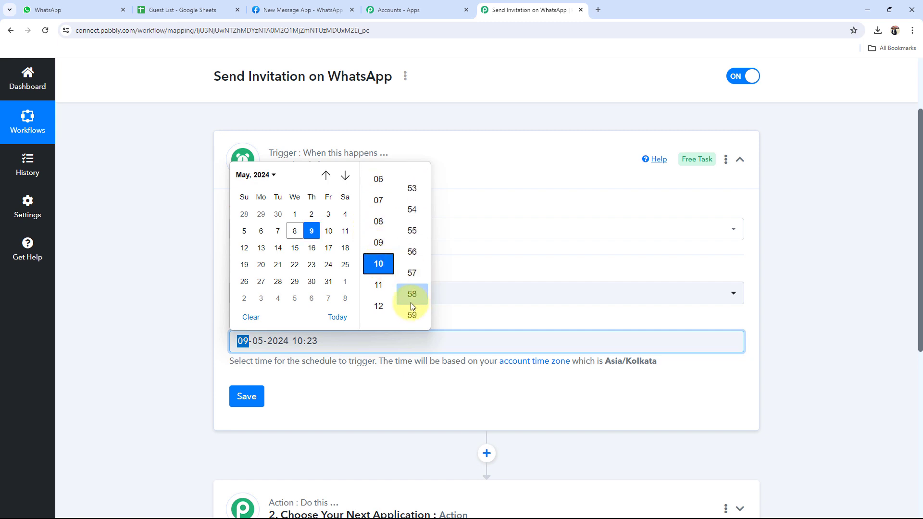
left_click(411, 243)
left_click(116, 282)
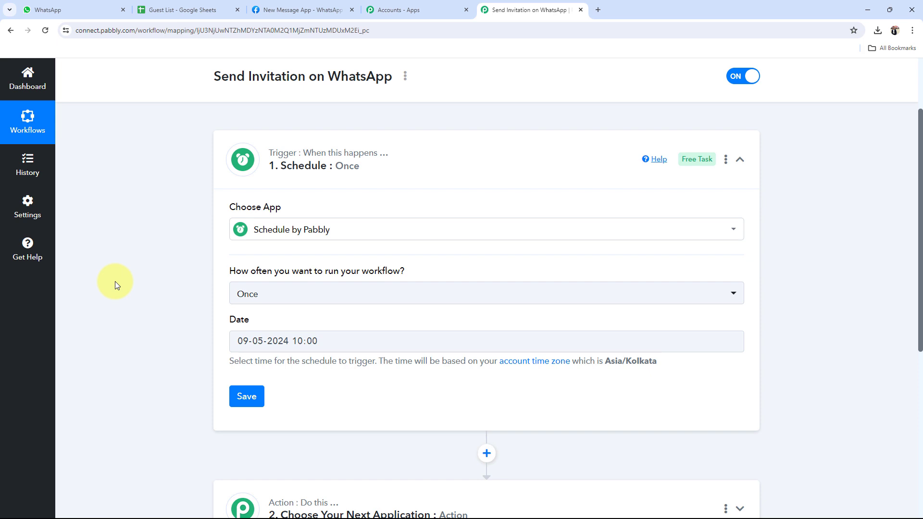
left_click(247, 396)
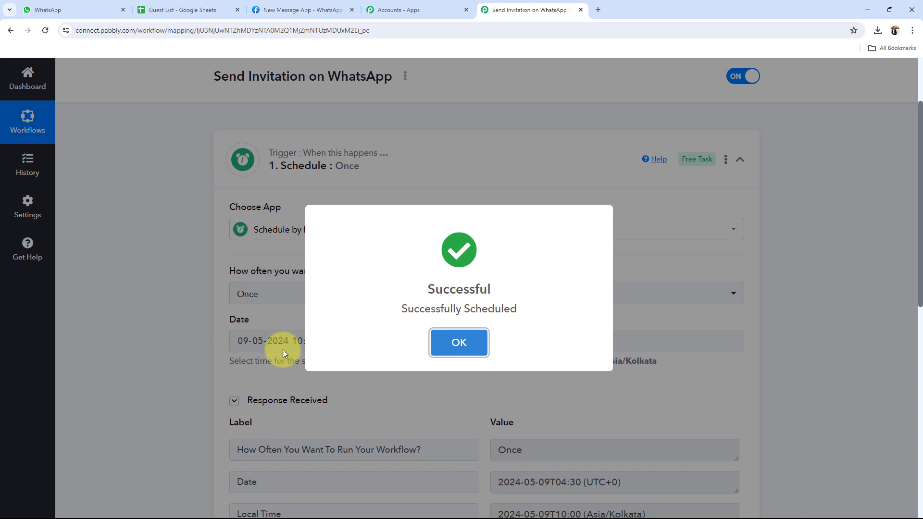
left_click(463, 342)
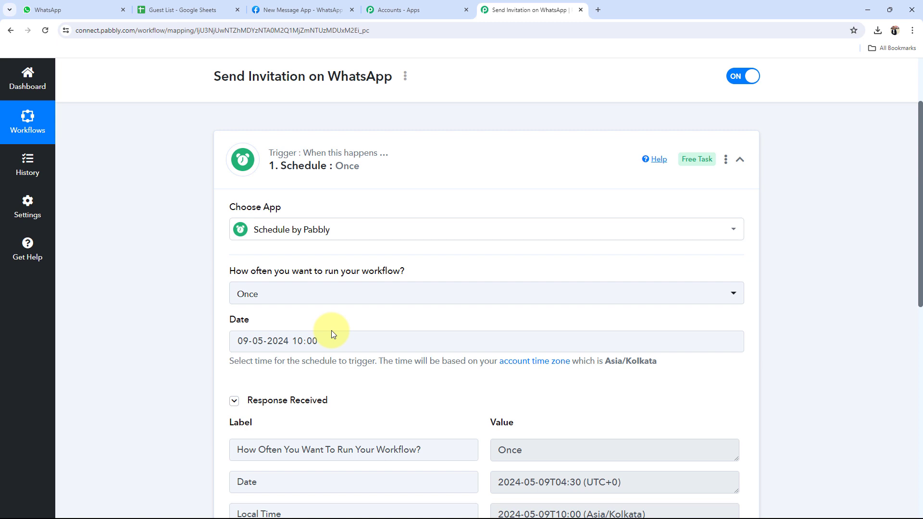
left_click(387, 162)
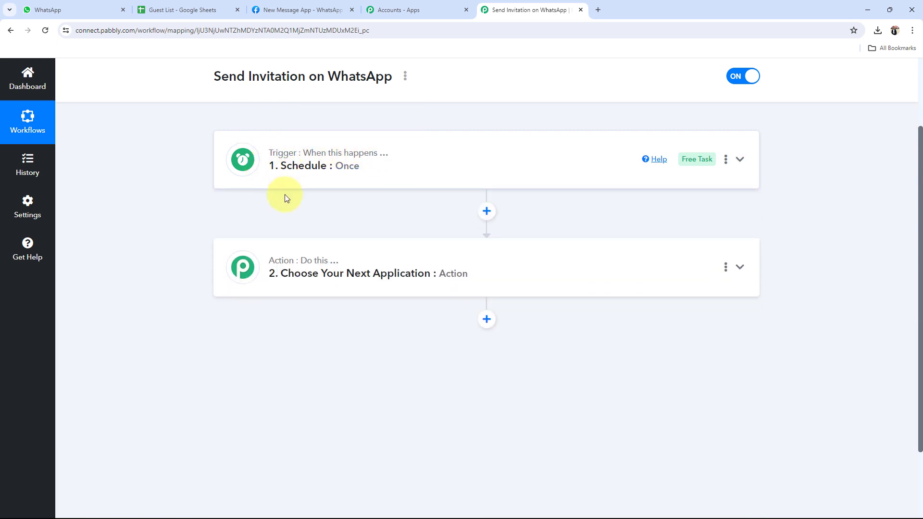
- Search the action step's app list for "goog" and choose Google Sheets as the action application
left_click(268, 261)
scroll(171, 302, "down", 2)
left_click(257, 262)
type("goog")
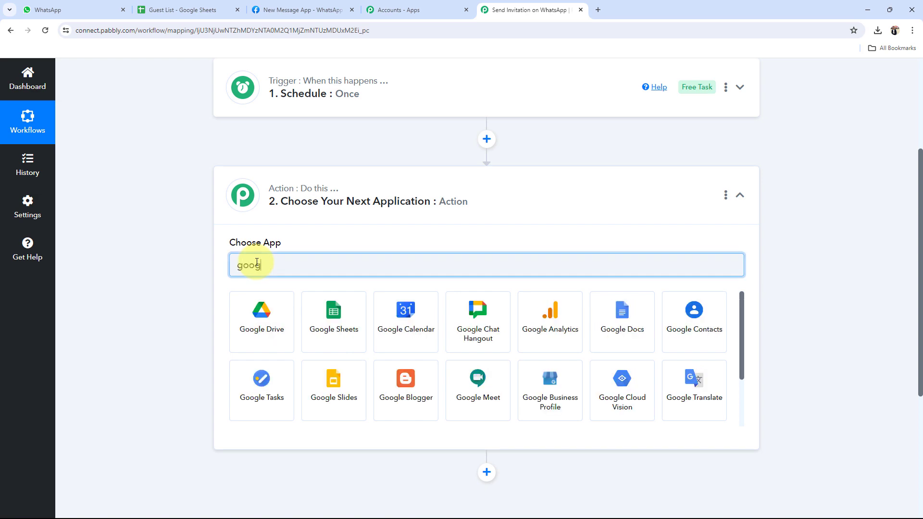
left_click(342, 320)
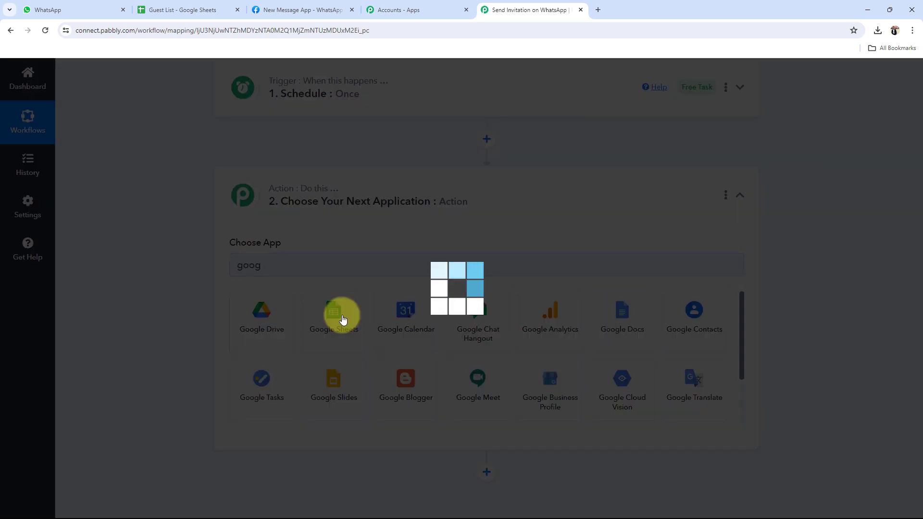
- Check the Guest List spreadsheet that holds the guests' details and return to the workflow
left_click(181, 9)
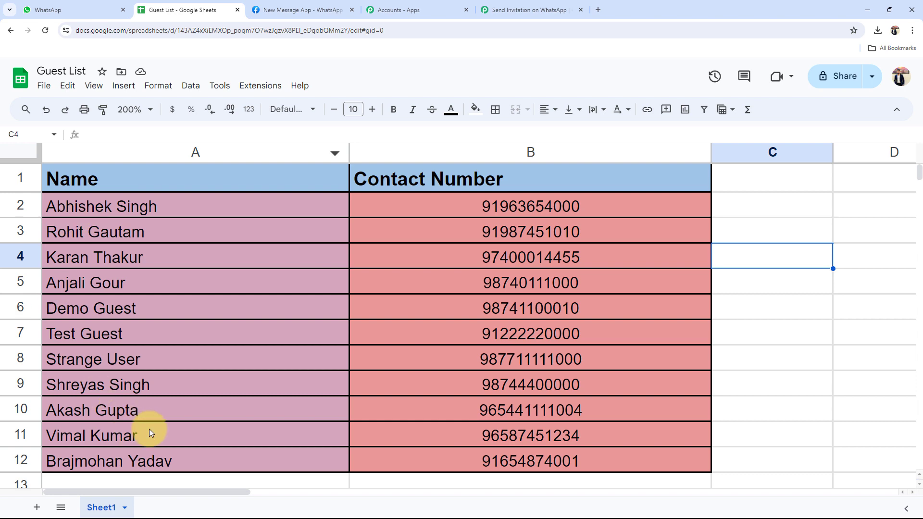
left_click(529, 10)
left_click(204, 9)
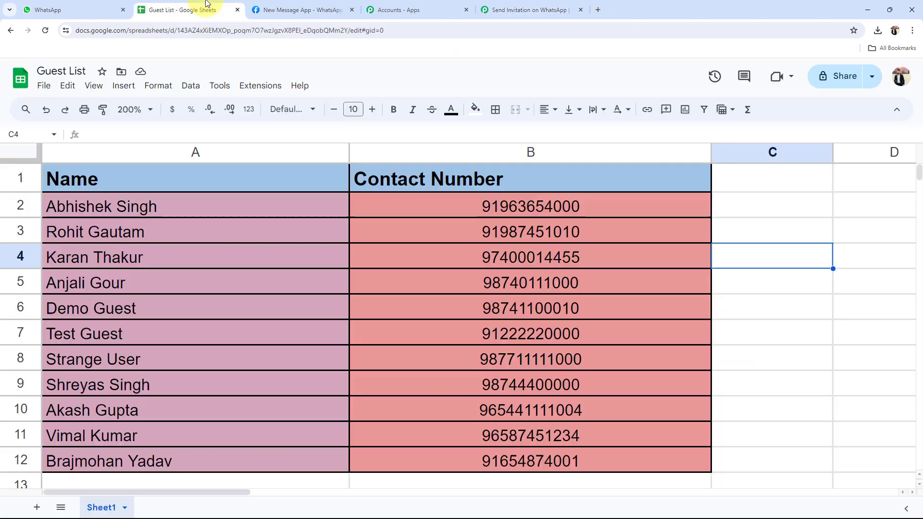
left_click(519, 5)
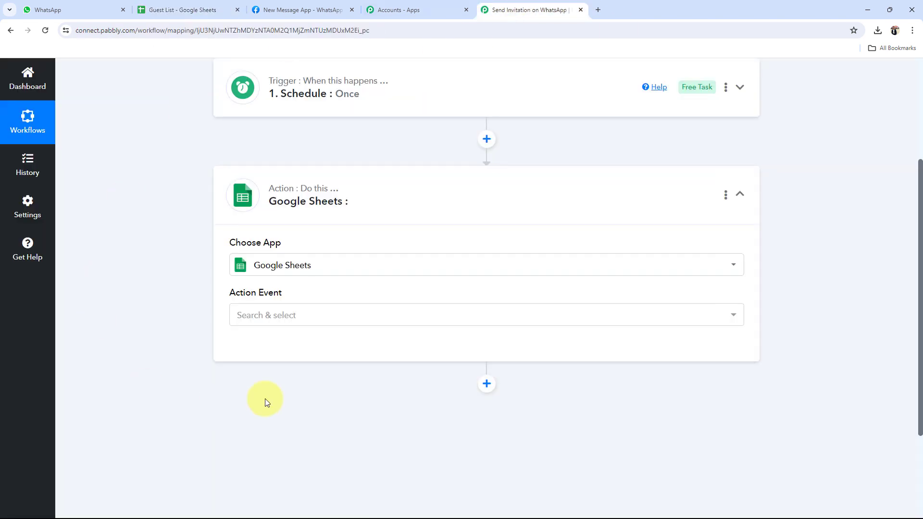
- Set the Google Sheets action event to Get Row(s)
left_click(261, 319)
scroll(250, 217, "down", 2)
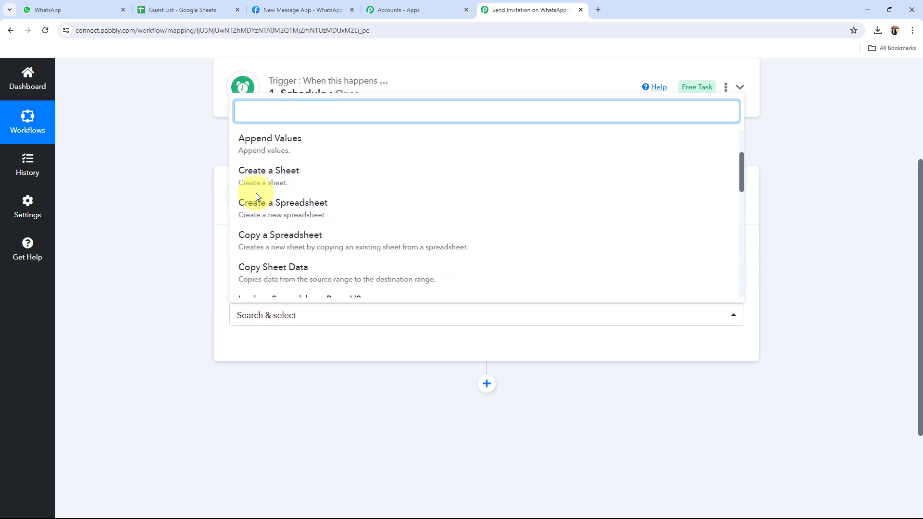
scroll(255, 260, "down", 2)
left_click(247, 274)
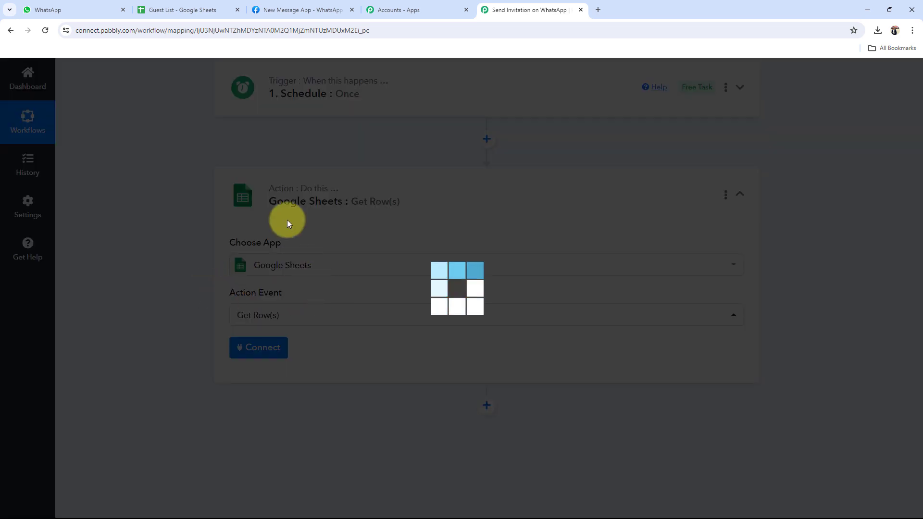
- Check the guest spreadsheet and connect the Google Sheets action using the existing connection, then save it
left_click(187, 9)
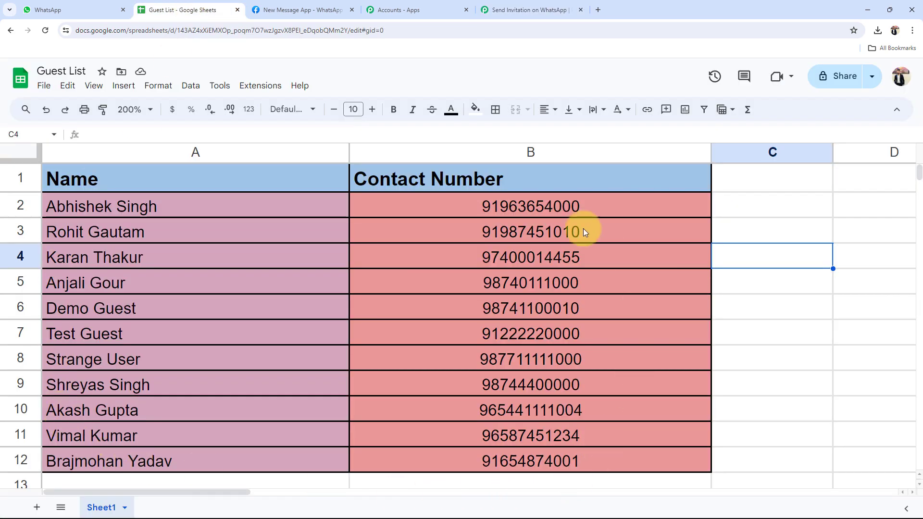
left_click(525, 5)
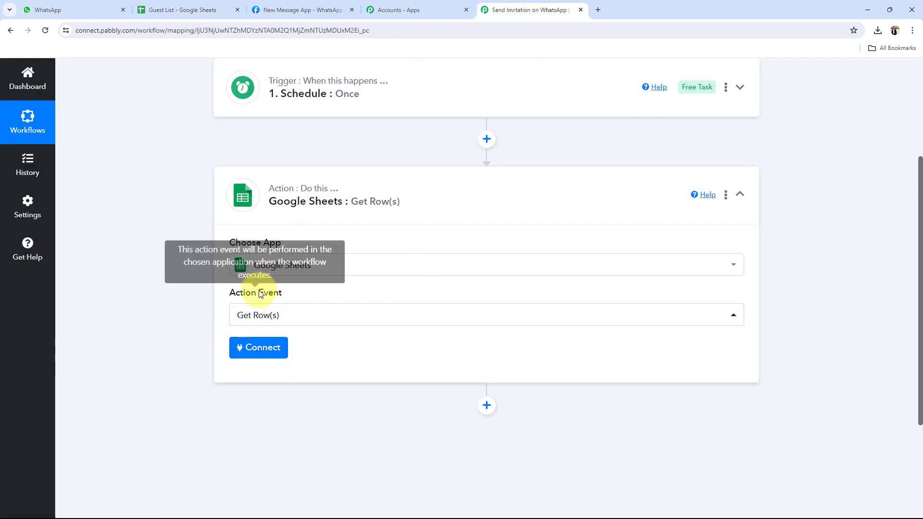
left_click(275, 344)
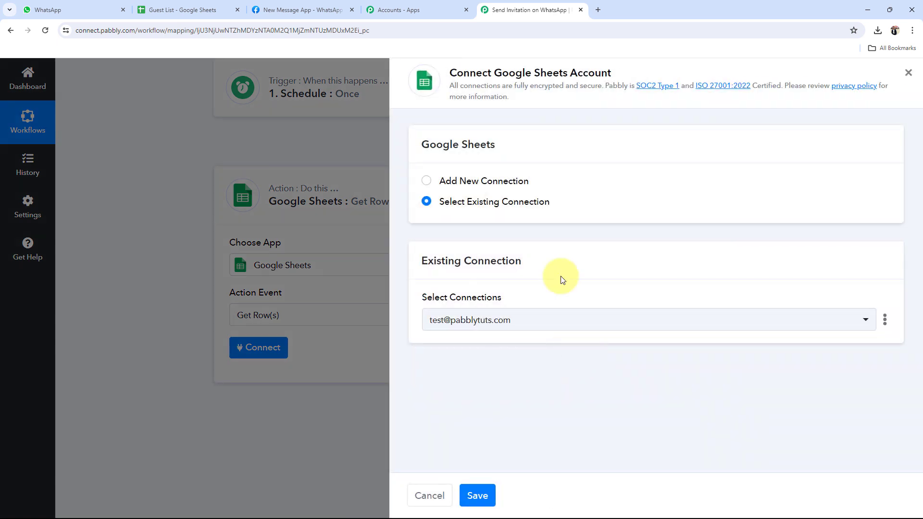
left_click(427, 183)
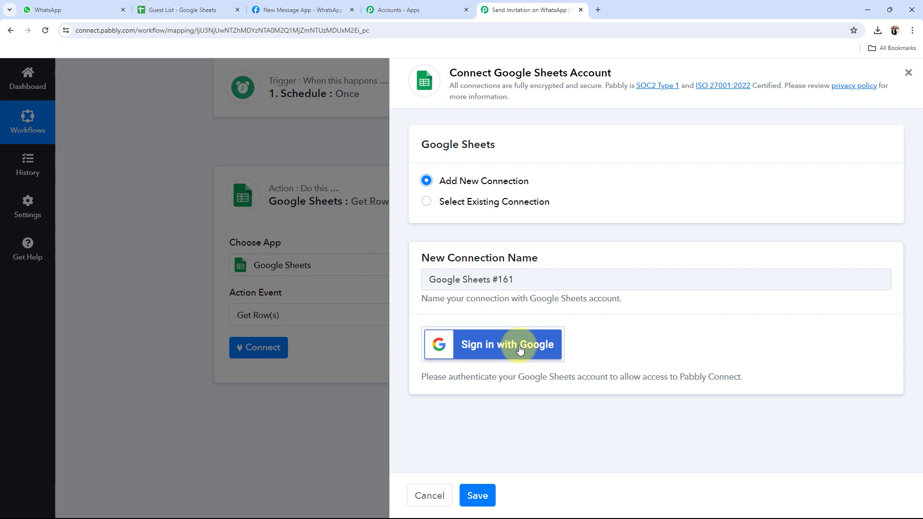
left_click(426, 201)
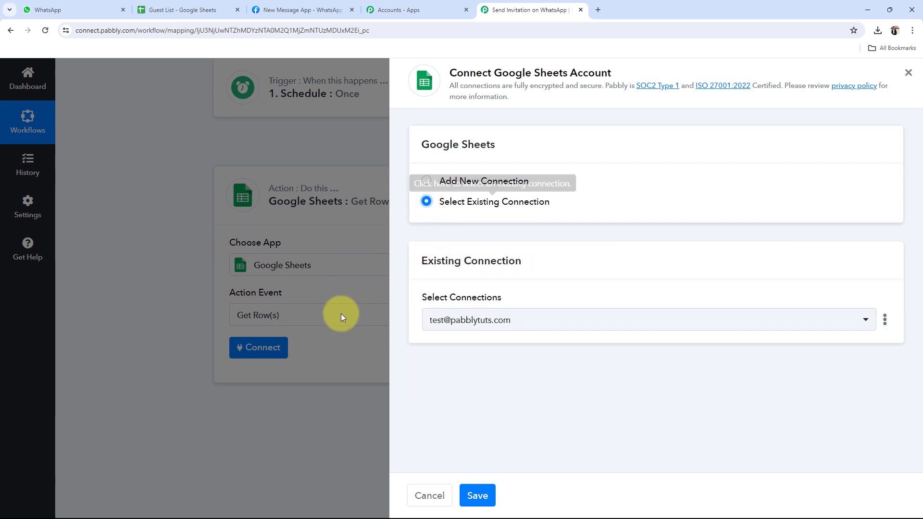
left_click(477, 495)
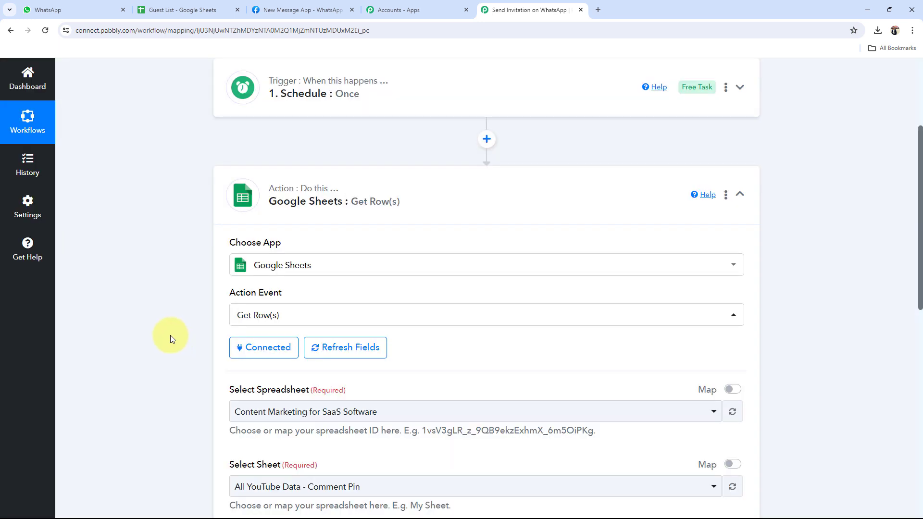
- Confirm the guest spreadsheet's title and select Guest List as the spreadsheet for the Get Row(s) action
scroll(170, 336, "down", 3)
mouse_move(216, 247)
left_mouse_down()
mouse_move(293, 252)
mouse_move(206, 255)
left_mouse_up()
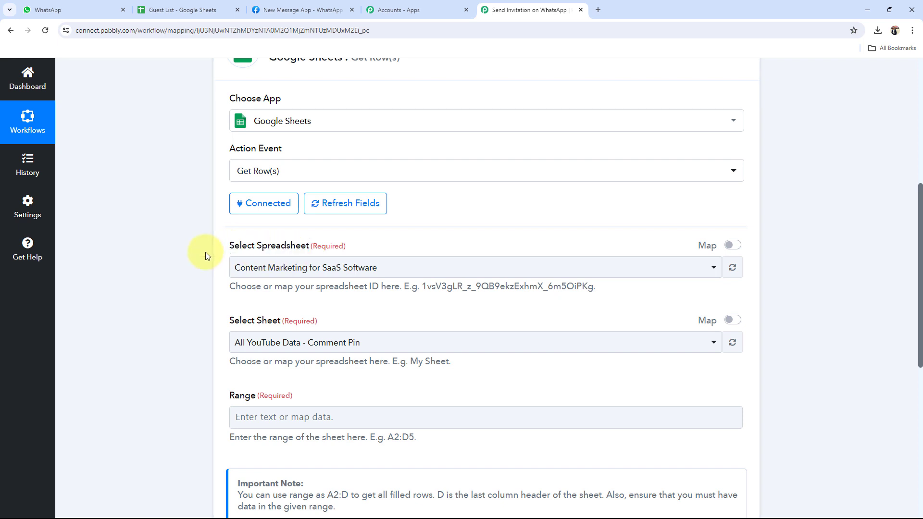
left_click(178, 6)
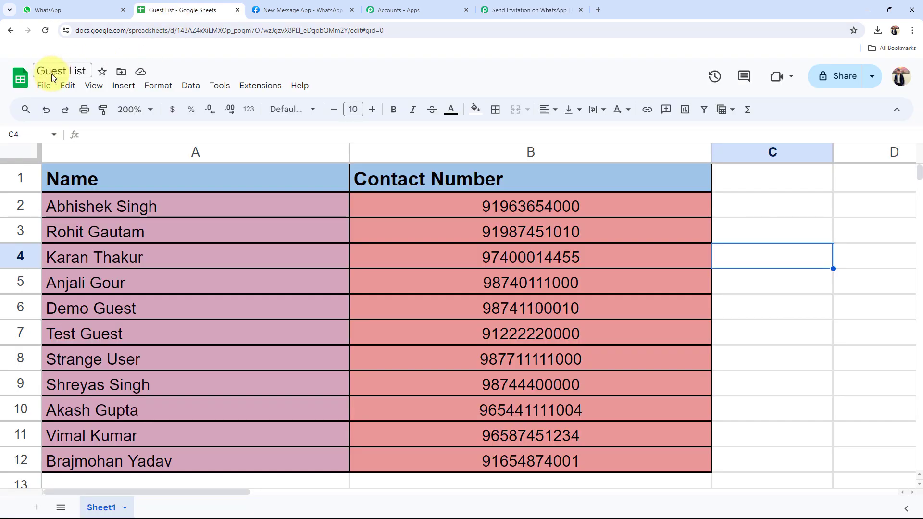
left_click(502, 9)
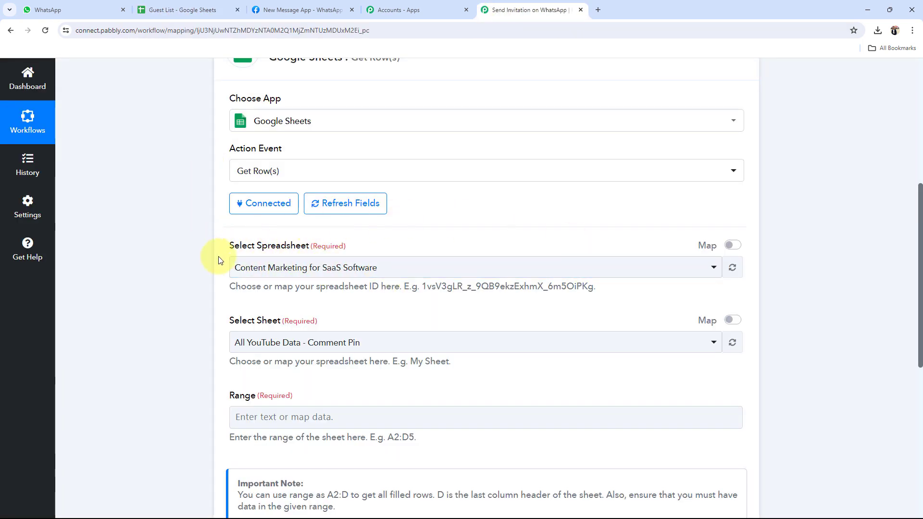
left_click(473, 270)
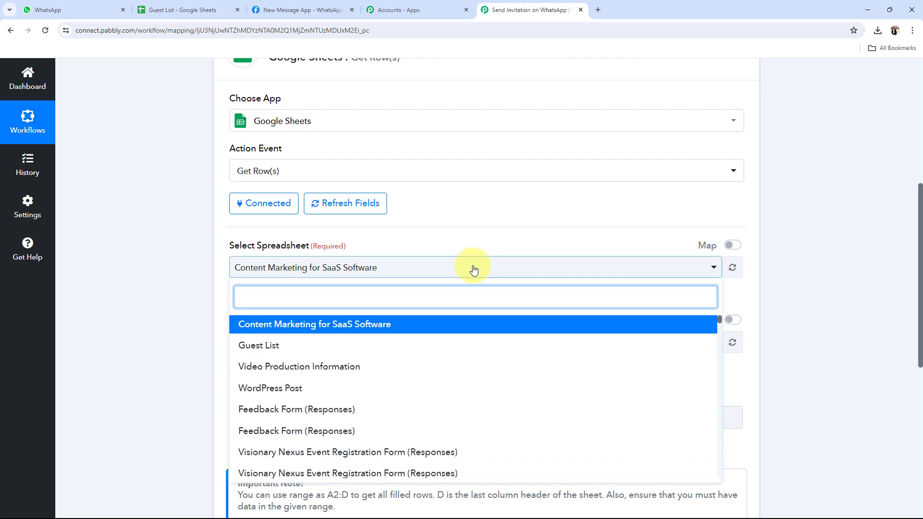
scroll(423, 389, "down", 10)
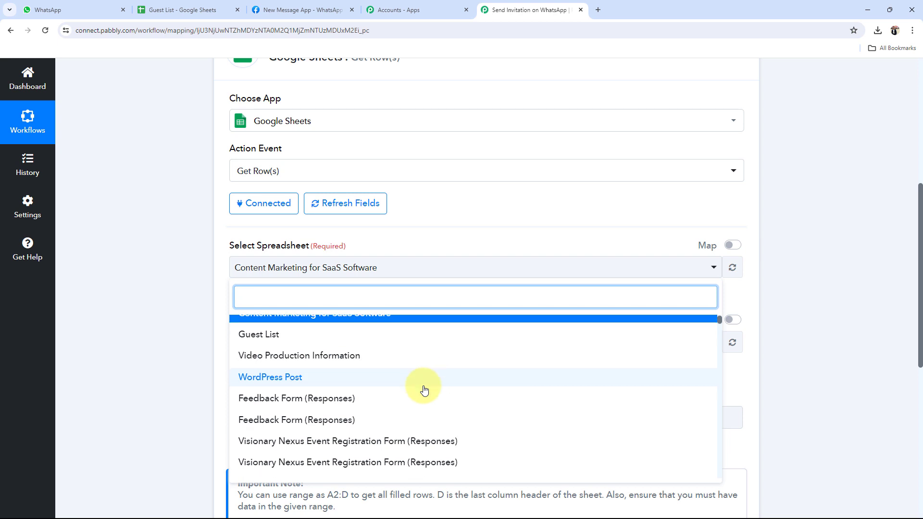
scroll(422, 389, "up", 10)
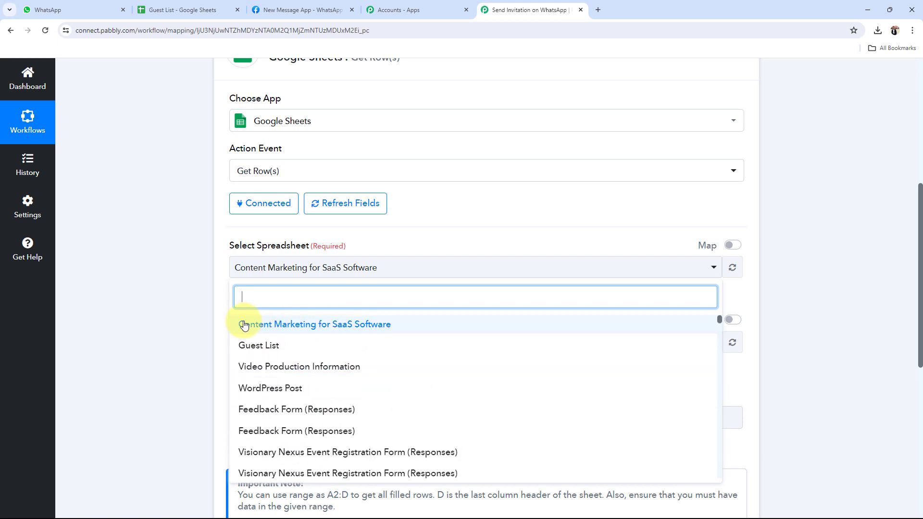
left_click(269, 346)
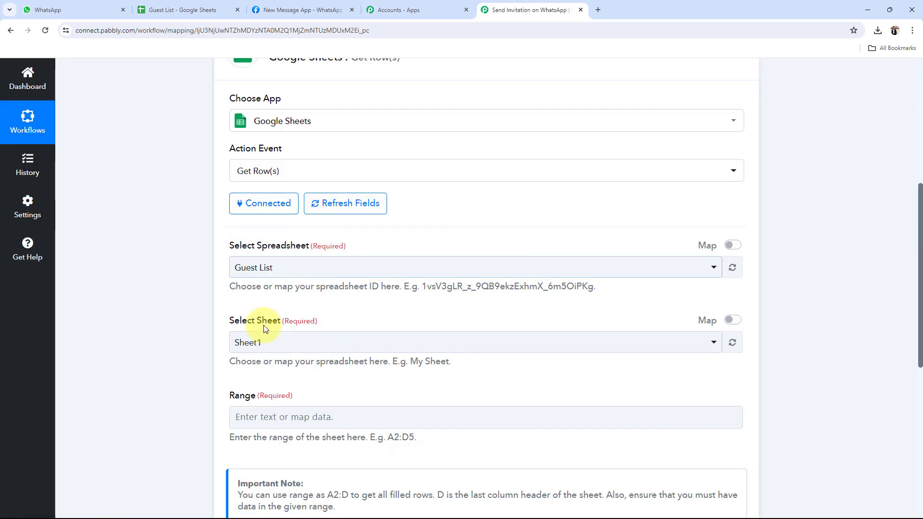
- Keep Sheet1 as the sheet for the action and check it against the sheet name in Guest List
left_click(262, 342)
left_click(262, 397)
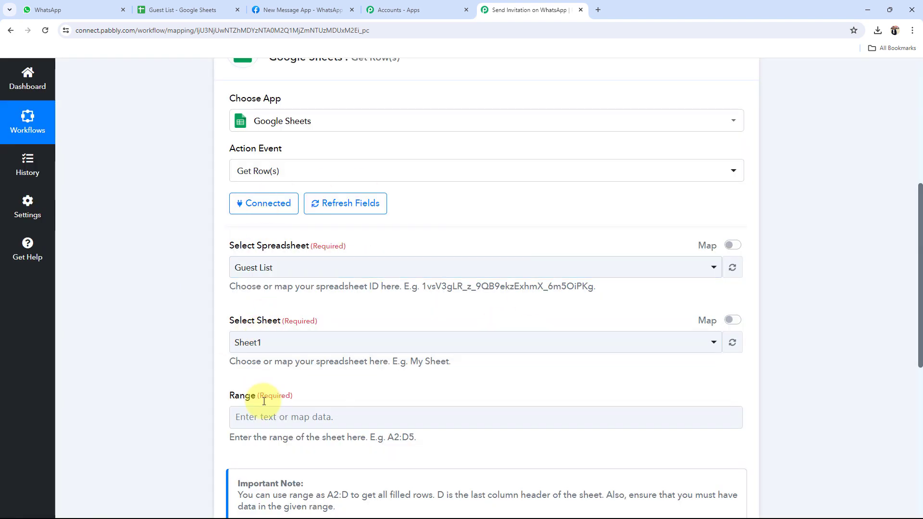
left_click(208, 4)
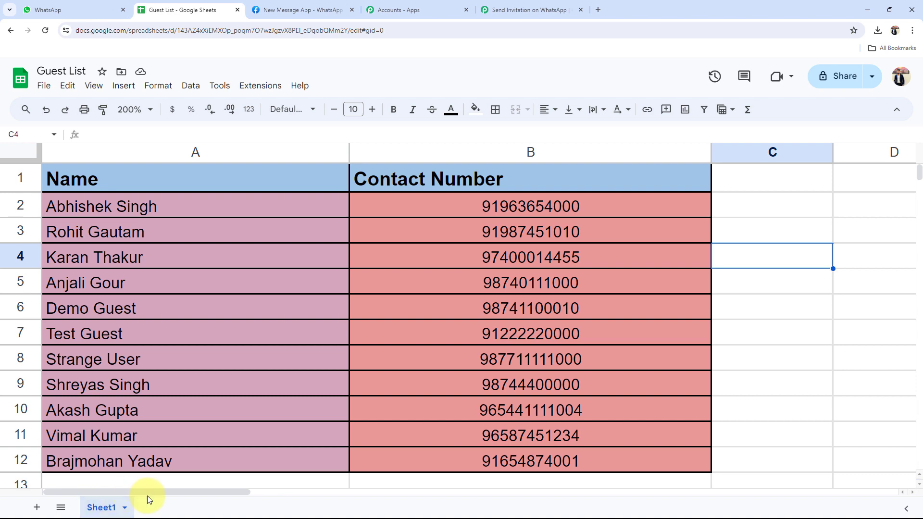
left_click(529, 9)
- Examine columns A to D of the Guest List sheet to determine which columns and starting row the range needs
scroll(149, 332, "down", 3)
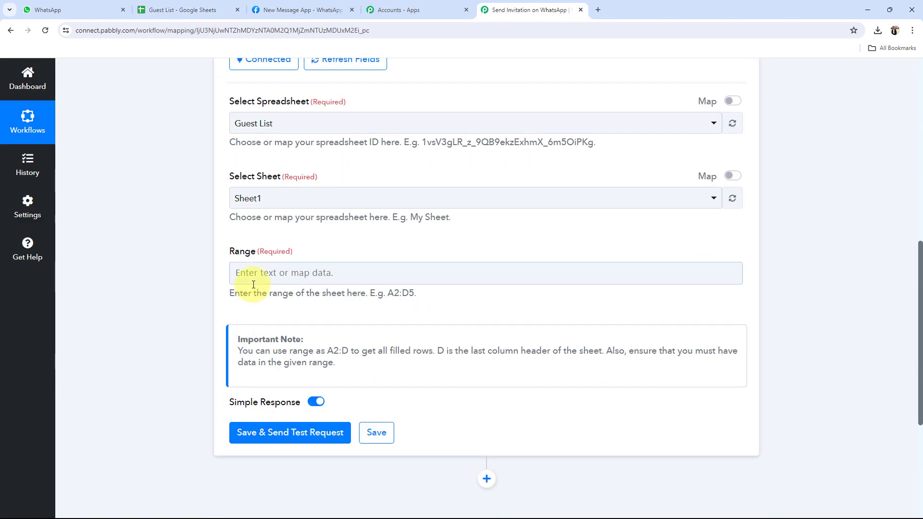
left_click(243, 272)
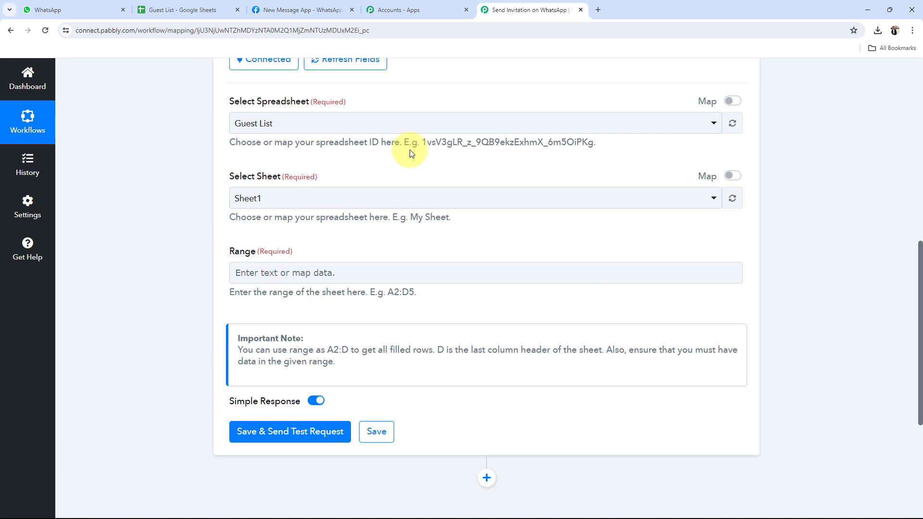
left_click(180, 5)
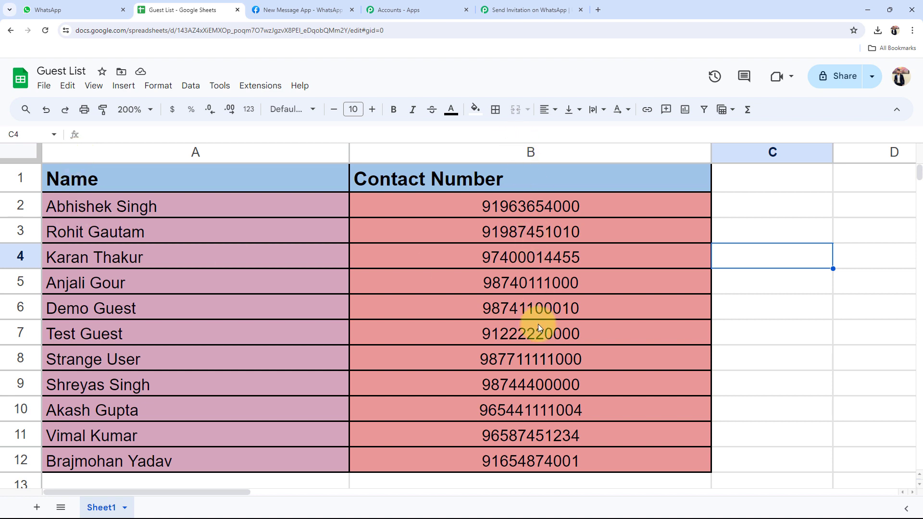
left_click(189, 158)
left_click(546, 155)
left_click(758, 166)
left_click(905, 155)
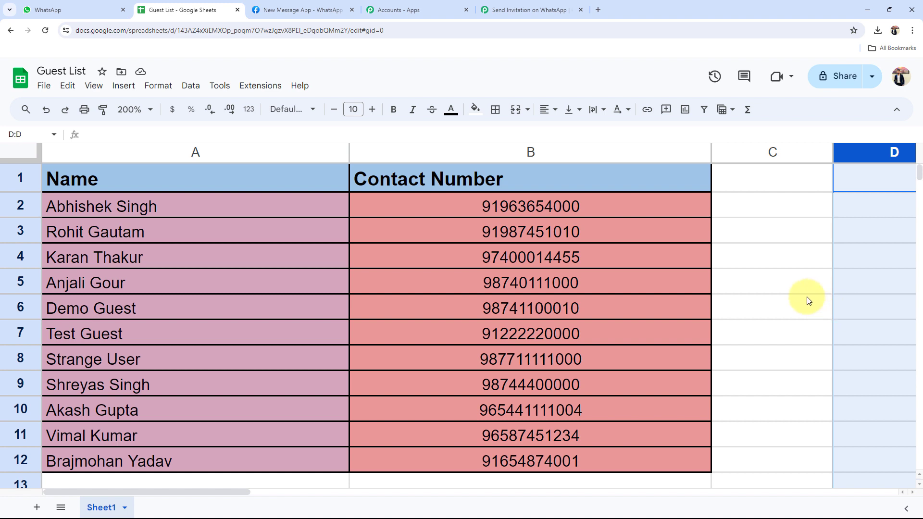
left_click(795, 291)
left_click(186, 152)
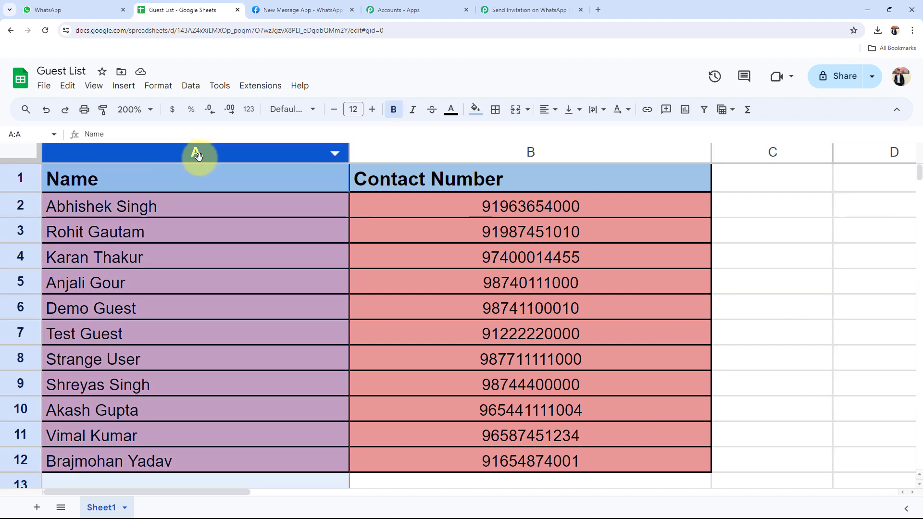
left_click(829, 307)
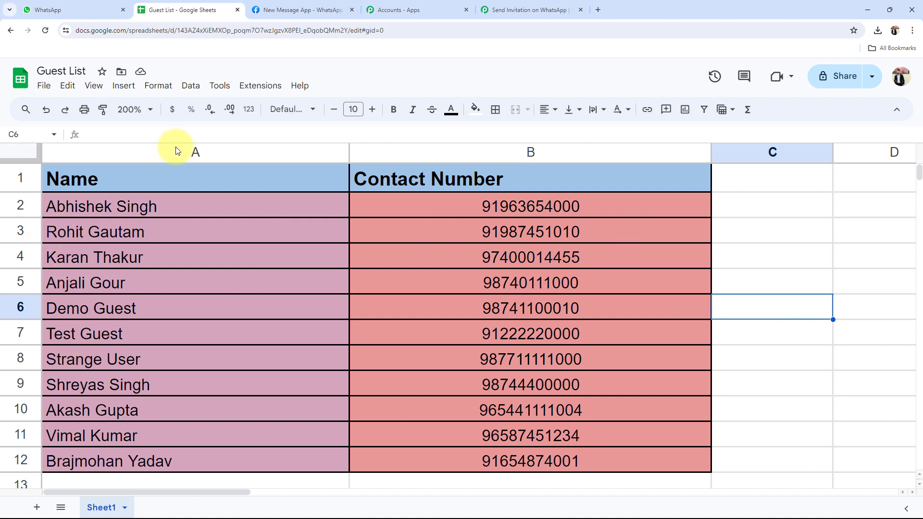
- Return to the workflow and set the Get Row(s) range to A2:B
left_click(497, 5)
left_click(255, 273)
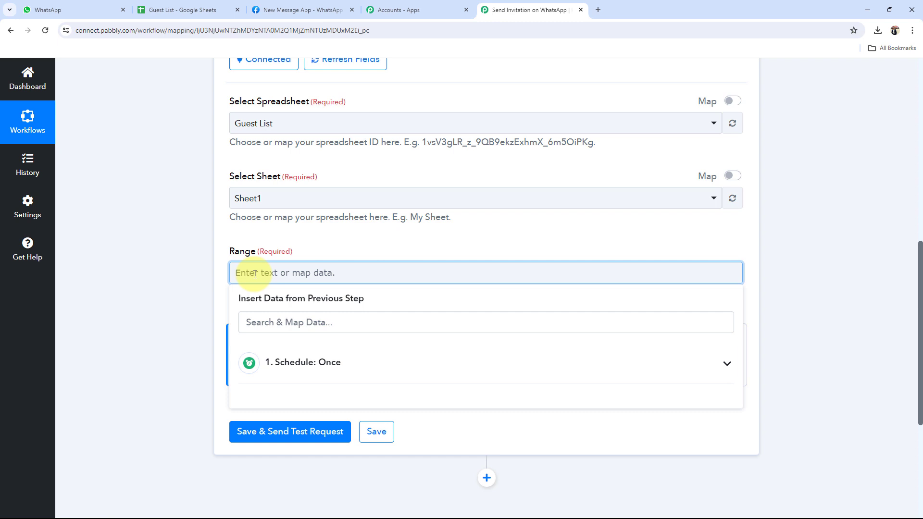
type("A2:B")
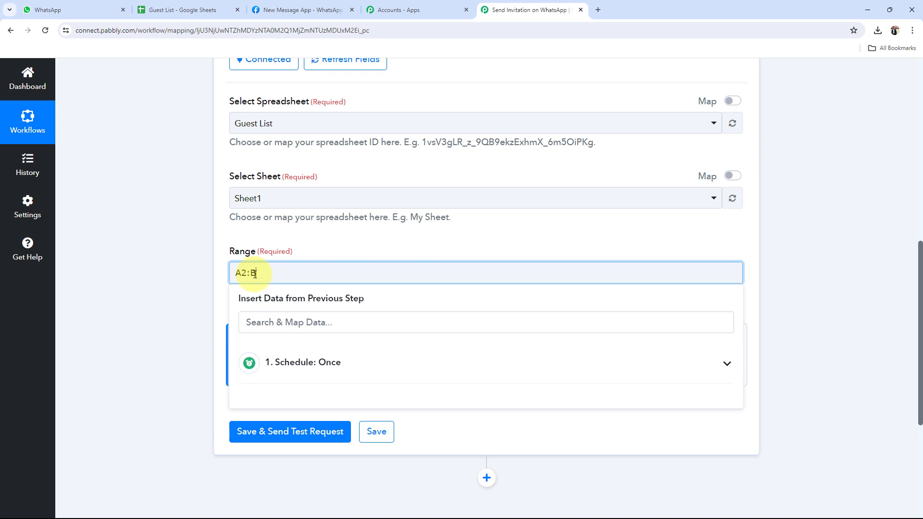
- Check the last filled row of the guest list and extend the range to A2:B12
left_click(195, 10)
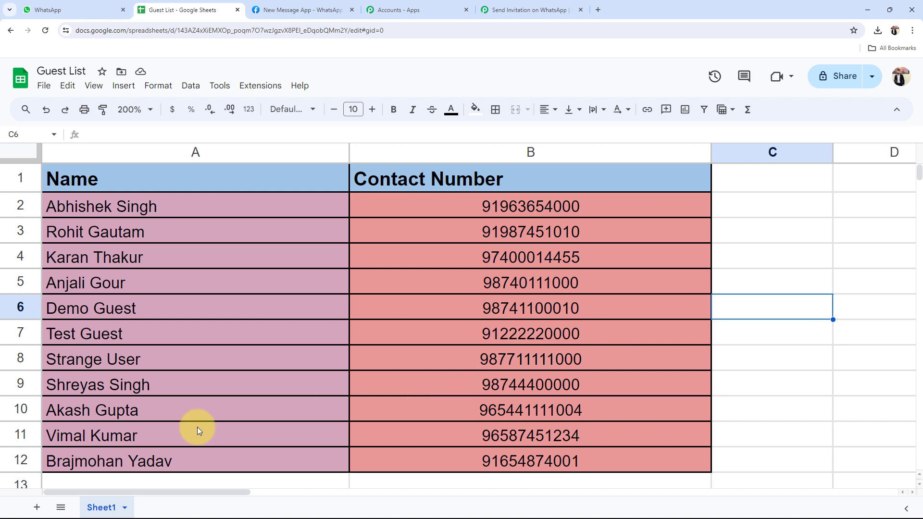
left_click(559, 6)
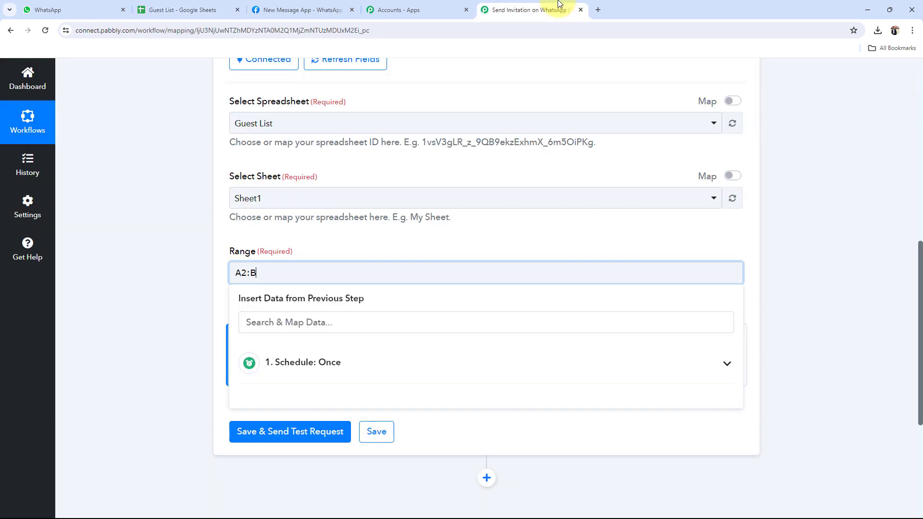
type("12")
left_click(178, 216)
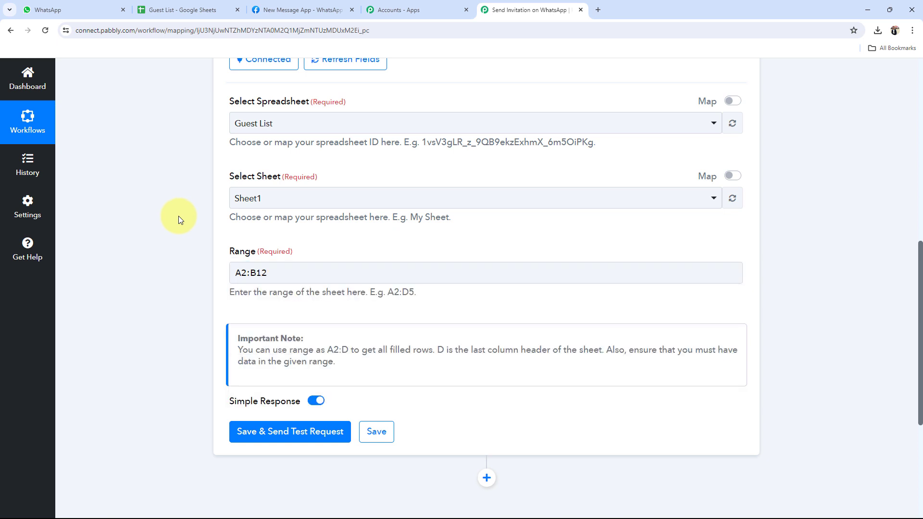
- Remove the ending row number from the range, leaving A2:B to cover all filled rows
left_click(292, 272)
key("BackSpace")
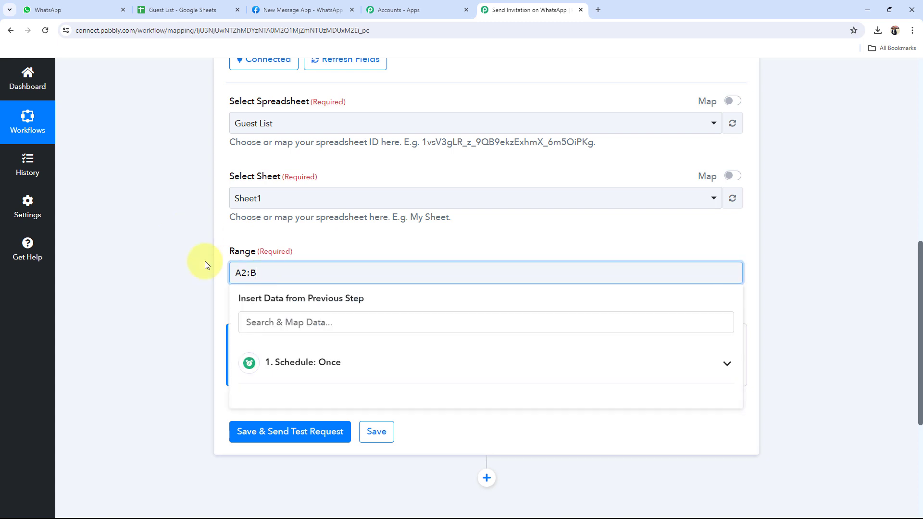
key("BackSpace")
left_click(178, 260)
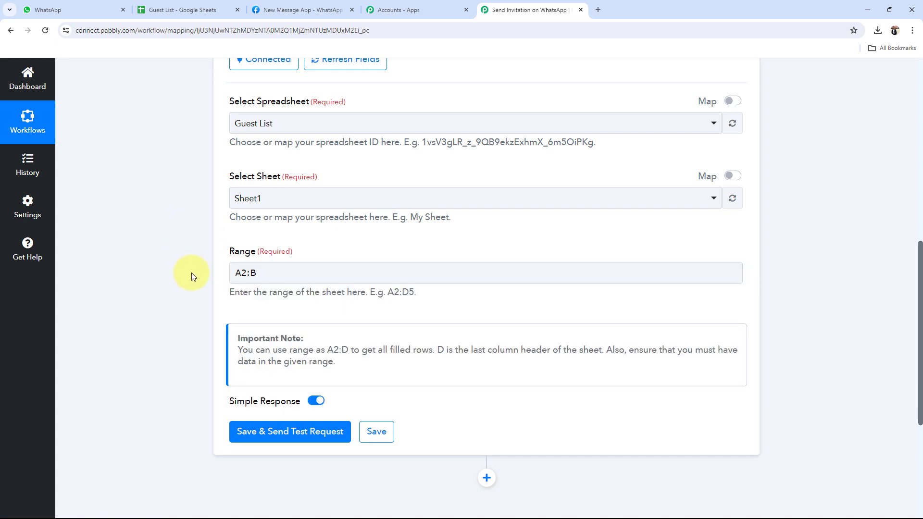
- Recheck the guest rows in the spreadsheet and turn off Simple Response for the Get Row(s) action
left_click(171, 9)
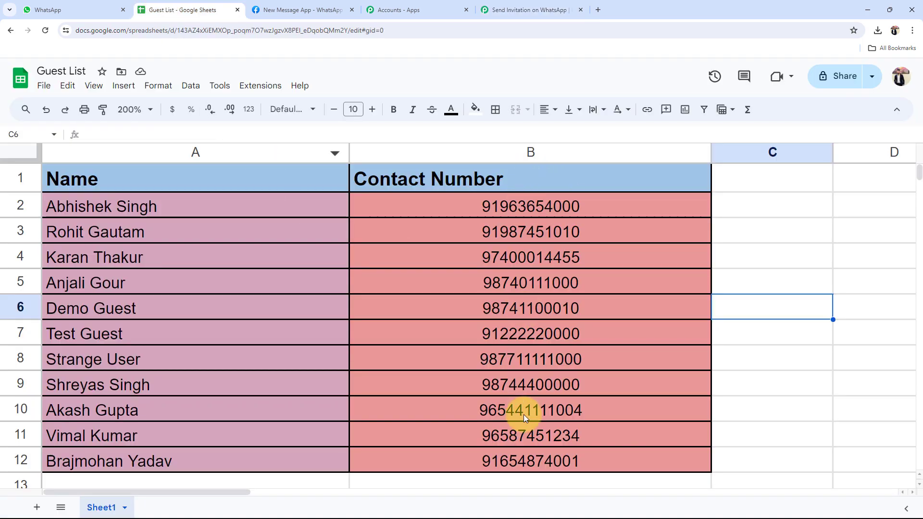
left_click(521, 9)
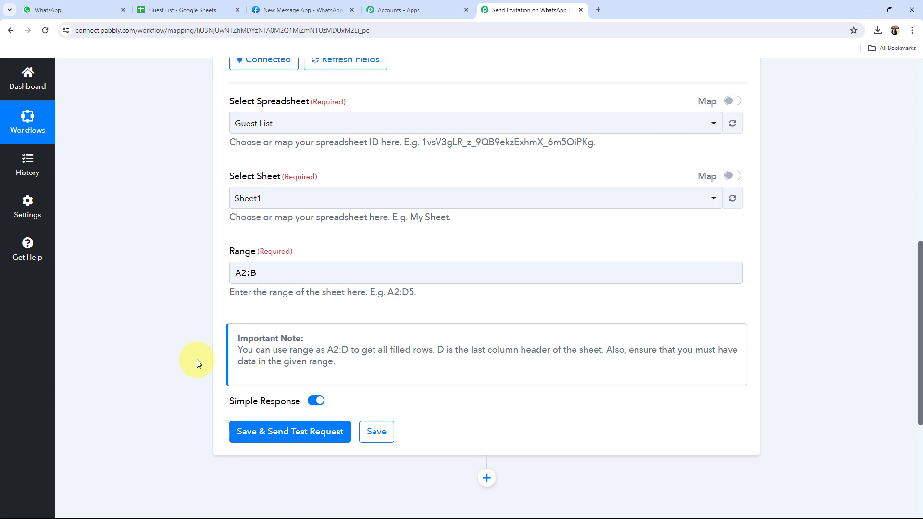
left_click(315, 400)
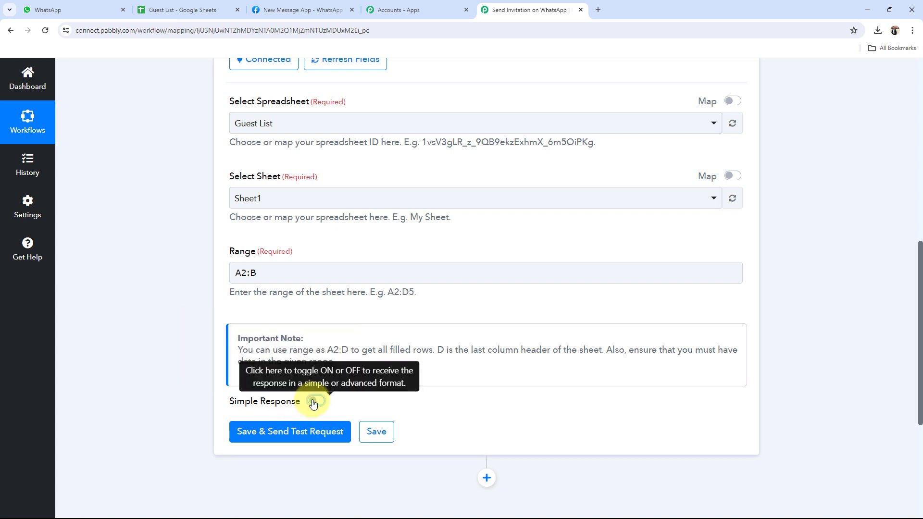
- Compare the Name and Contact Number columns of the guest list with the range set in the workflow
left_click(206, 10)
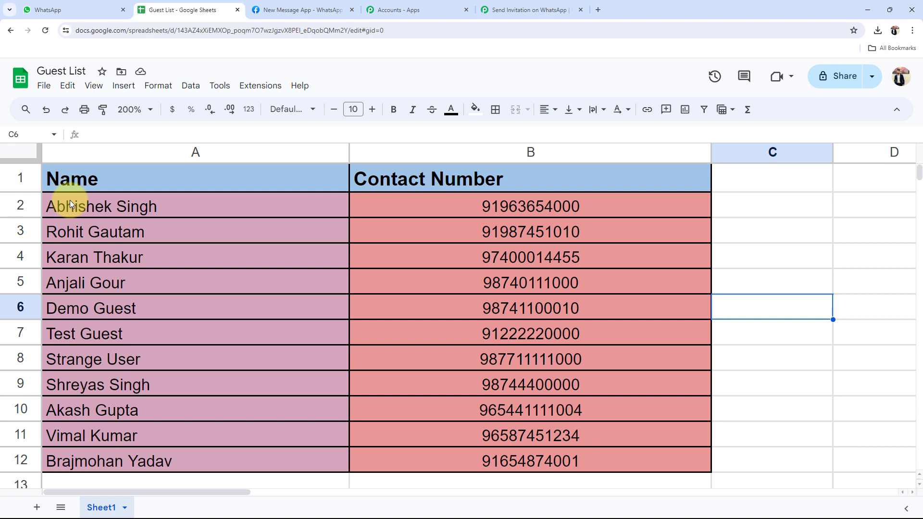
left_click(486, 10)
left_click(248, 273)
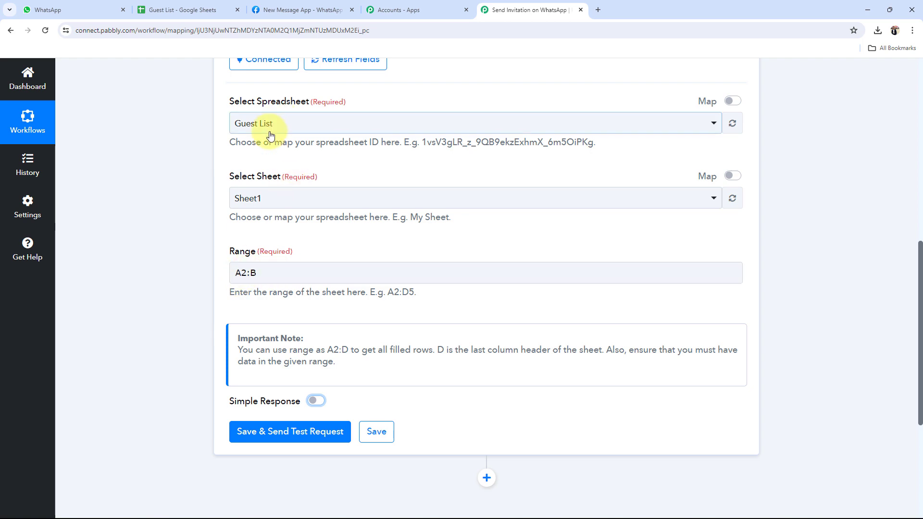
left_click(163, 2)
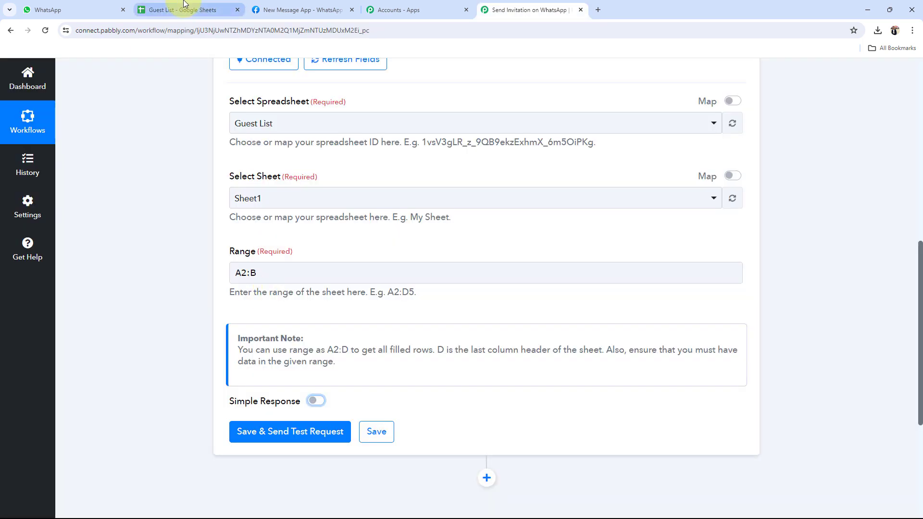
left_click(184, 5)
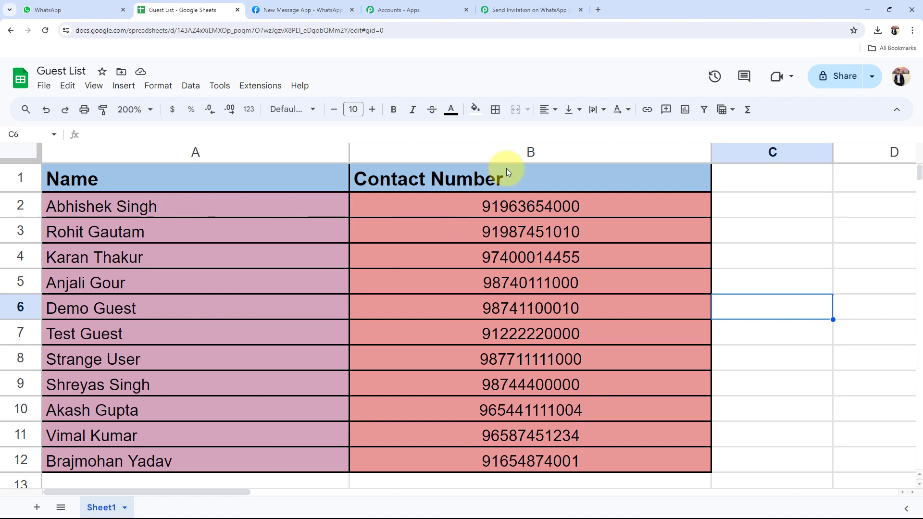
- Save and test the Get Row(s) action with range A2:B, and enlarge the Response Result value to show every returned row
left_click(543, 9)
left_click(274, 440)
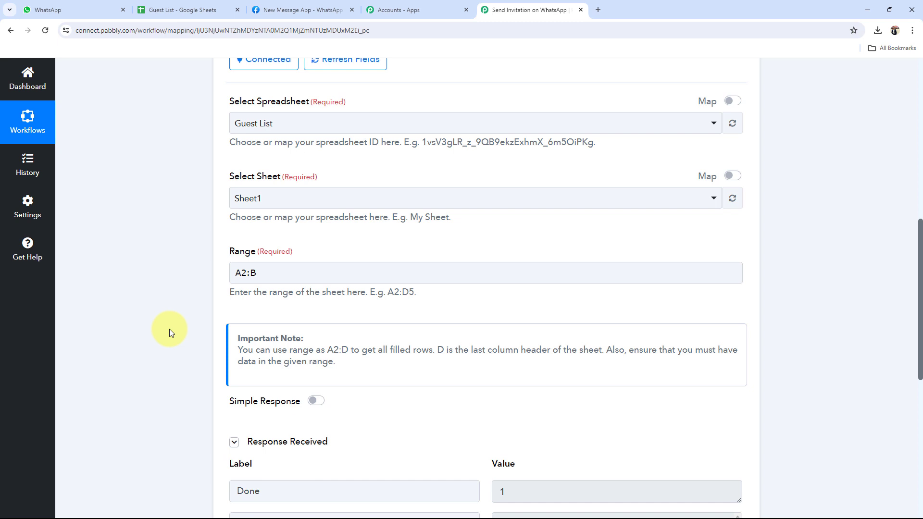
scroll(170, 329, "down", 4)
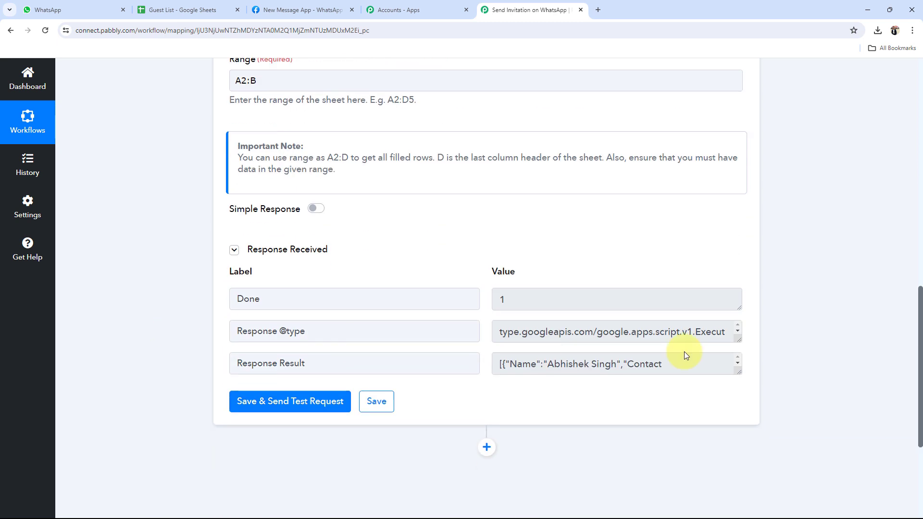
left_click_drag(737, 369, 750, 511)
scroll(147, 338, "down", 5)
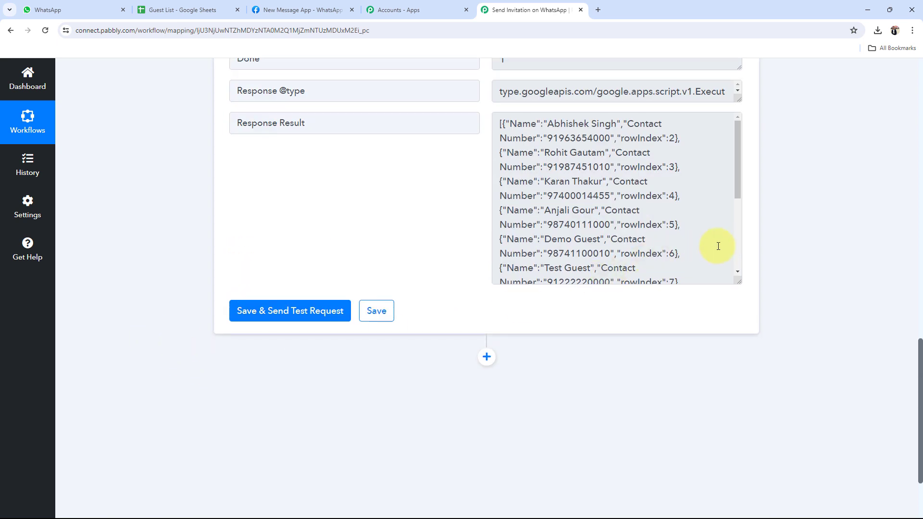
left_click_drag(738, 283, 742, 389)
scroll(601, 289, "down", 1)
scroll(653, 292, "down", 5)
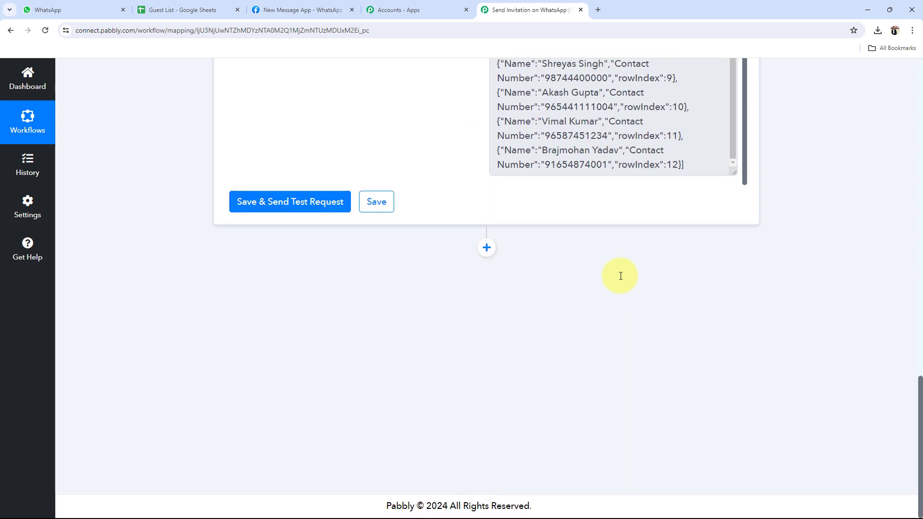
- Check the returned names, contact numbers and row indexes in the Response Result against the rows of the guest list
left_click(182, 10)
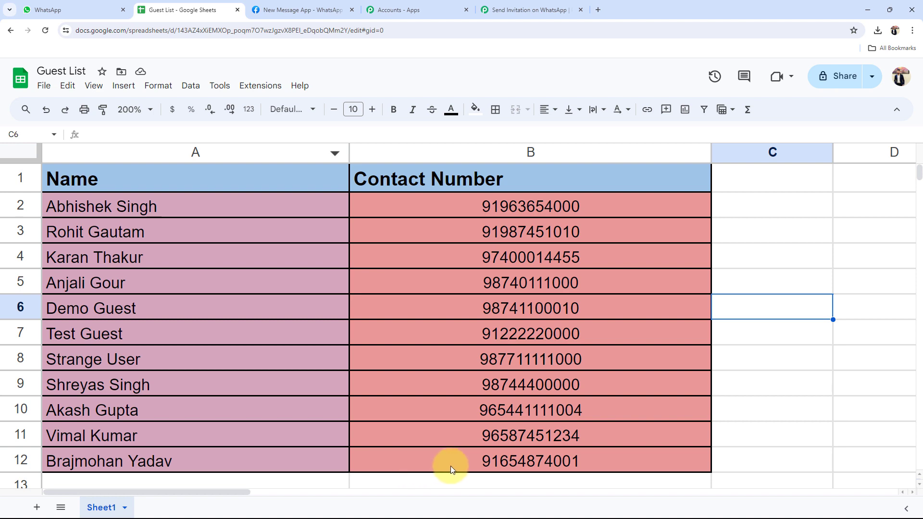
left_click(528, 9)
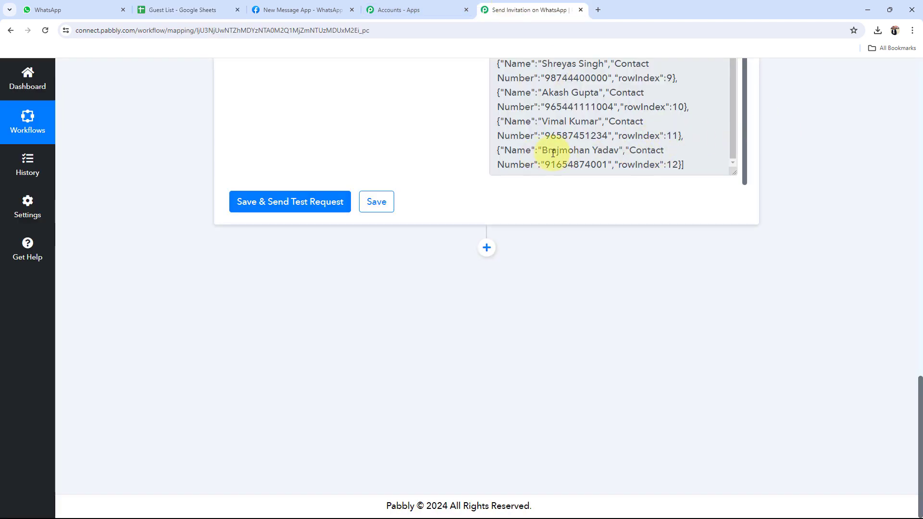
scroll(148, 188, "up", 1)
scroll(148, 188, "up", 1)
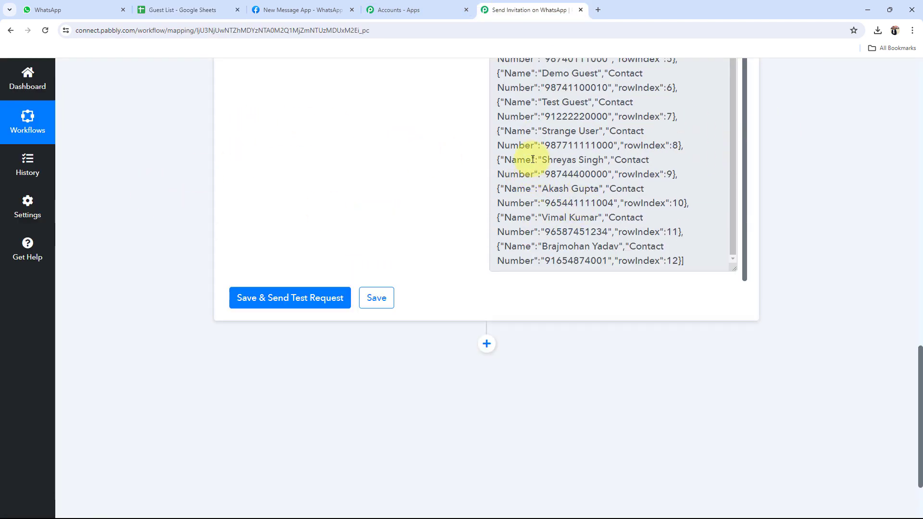
double_click(518, 160)
left_click_drag(547, 174, 716, 175)
left_click_drag(614, 203, 686, 203)
scroll(145, 203, "up", 3)
scroll(532, 299, "up", 1)
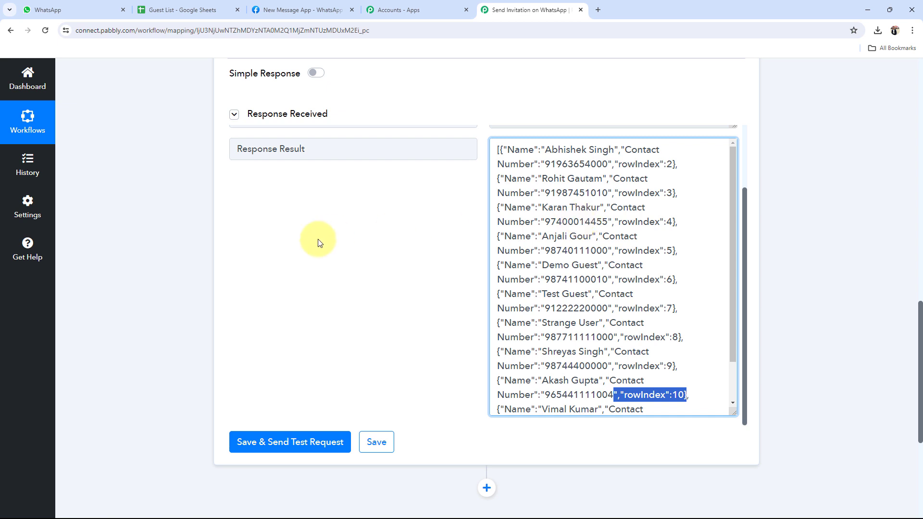
left_click(233, 261)
scroll(263, 295, "up", 2)
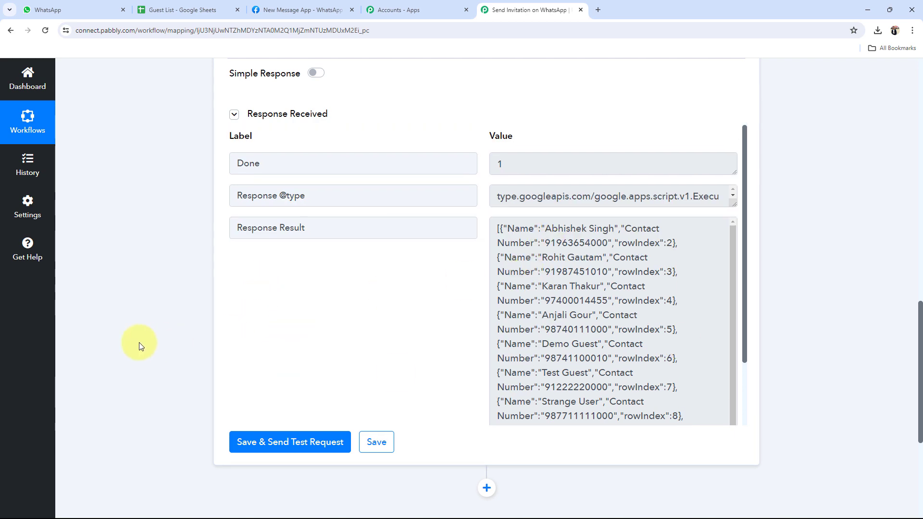
- Collapse the Get Row(s) action and add an Iterator (Pabbly) action with the Process Arrays event after it
scroll(141, 343, "up", 12)
left_click(370, 216)
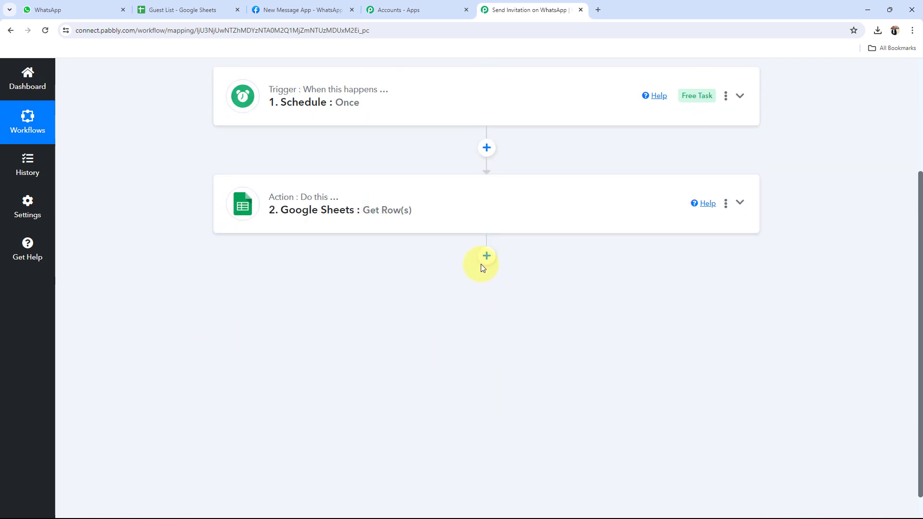
left_click(487, 255)
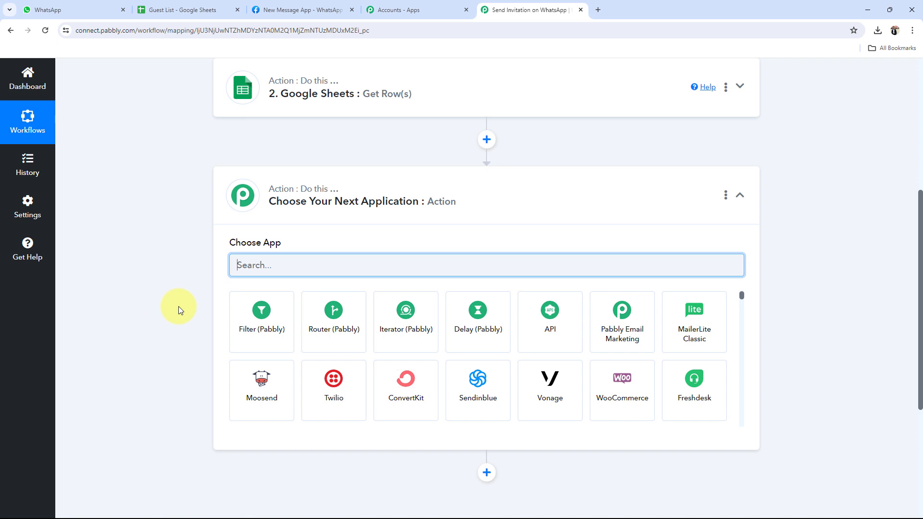
left_click(398, 338)
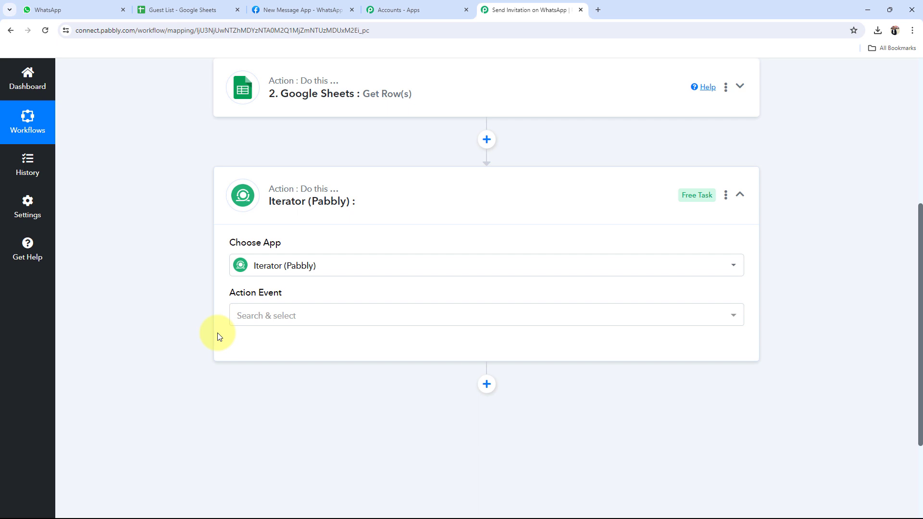
left_click(255, 315)
left_click(260, 373)
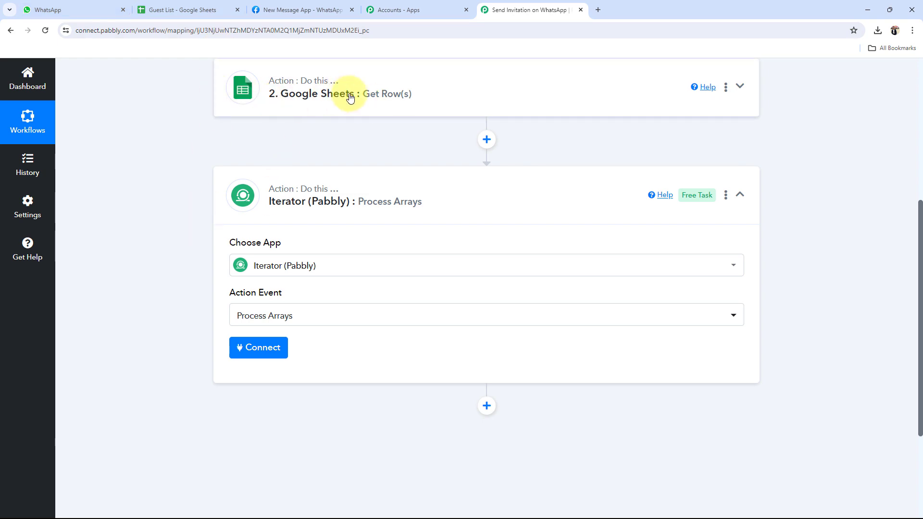
- Connect the Iterator and run its test request on the array 2. Response Result []
left_click(249, 352)
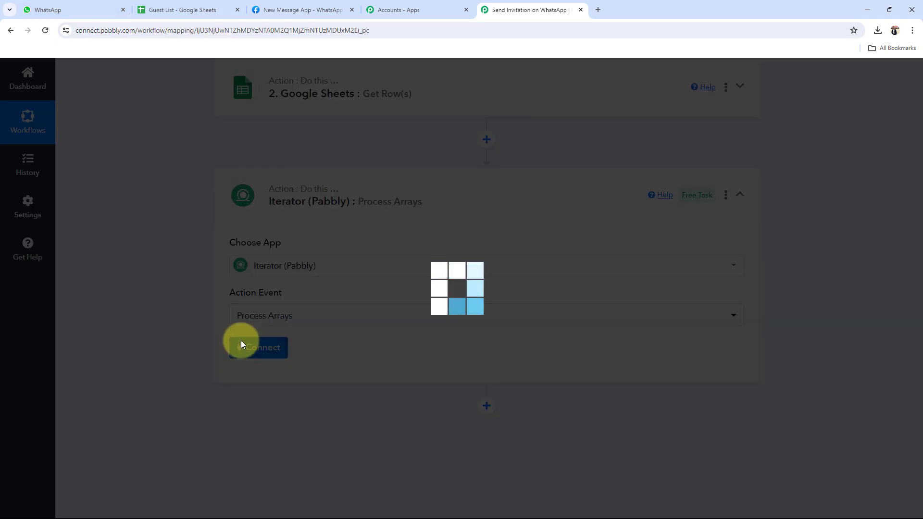
scroll(192, 386, "down", 4)
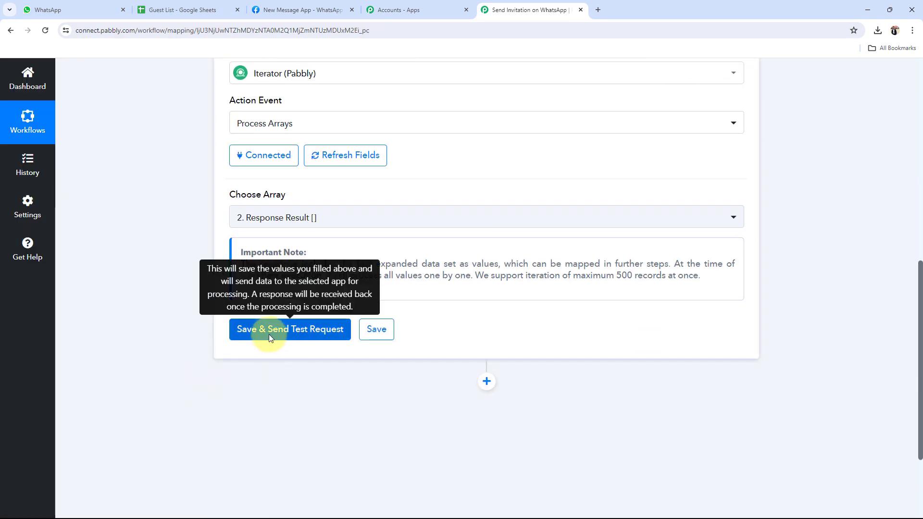
left_click(268, 331)
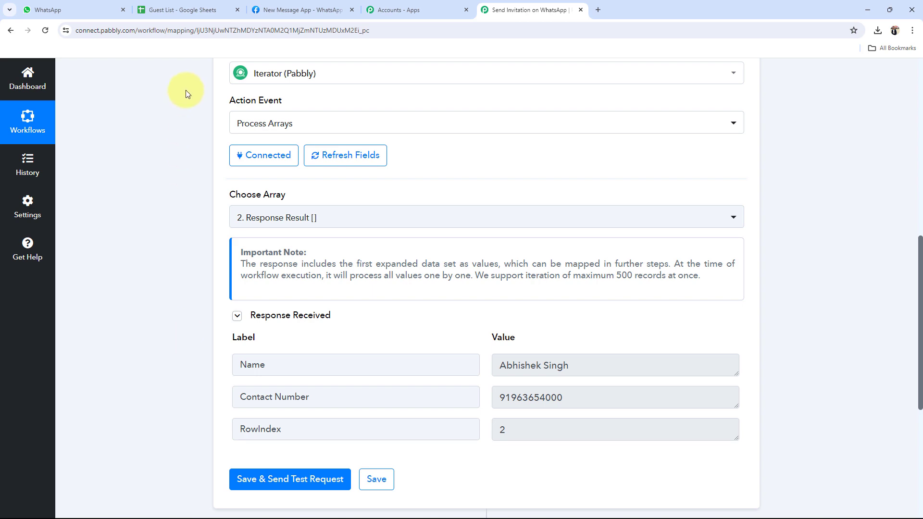
- Compare the guest details returned by the Iterator with the rows of the guest list spreadsheet
left_click(176, 8)
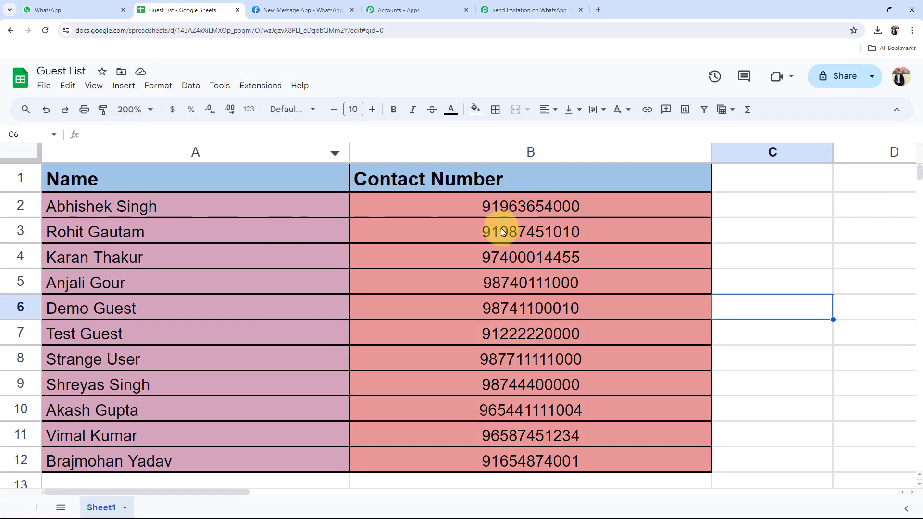
left_click(526, 9)
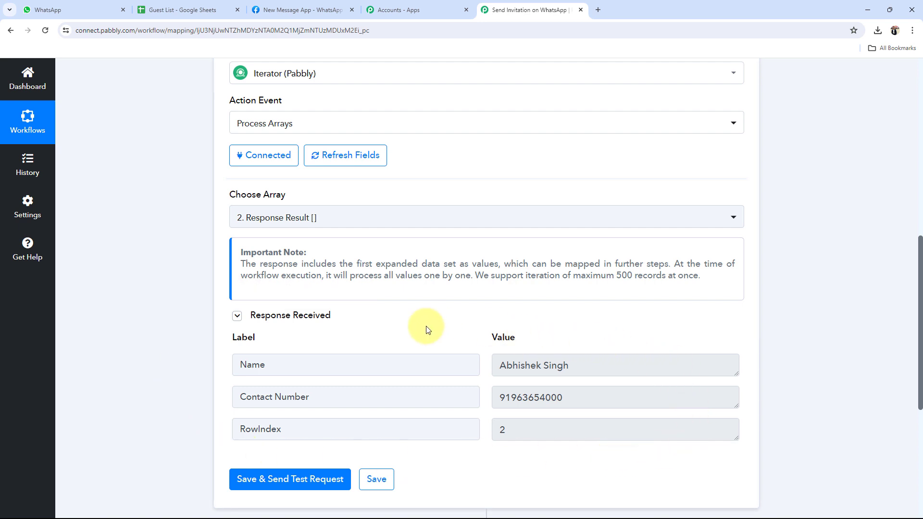
left_click(185, 10)
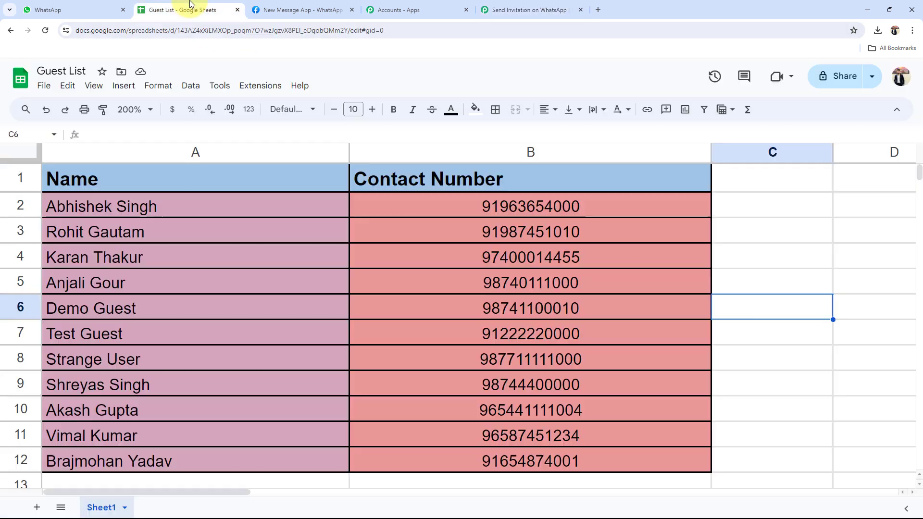
left_click(510, 9)
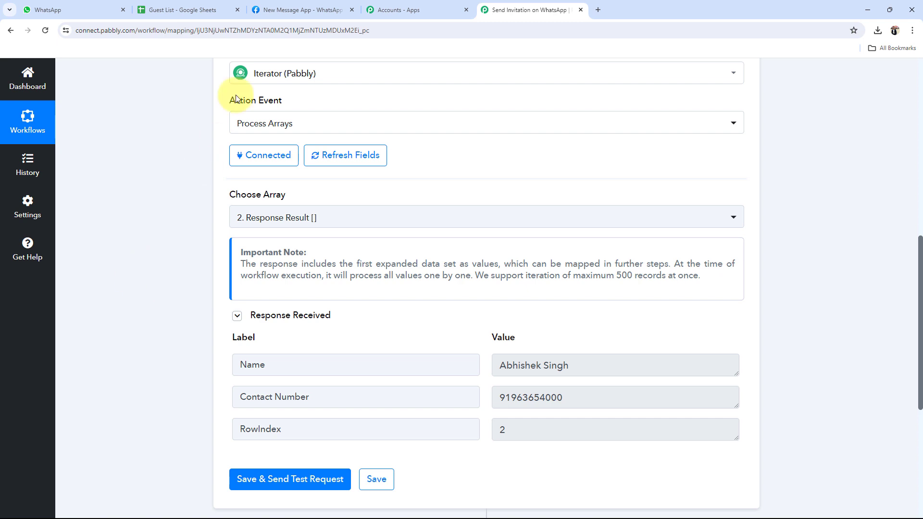
left_click(184, 10)
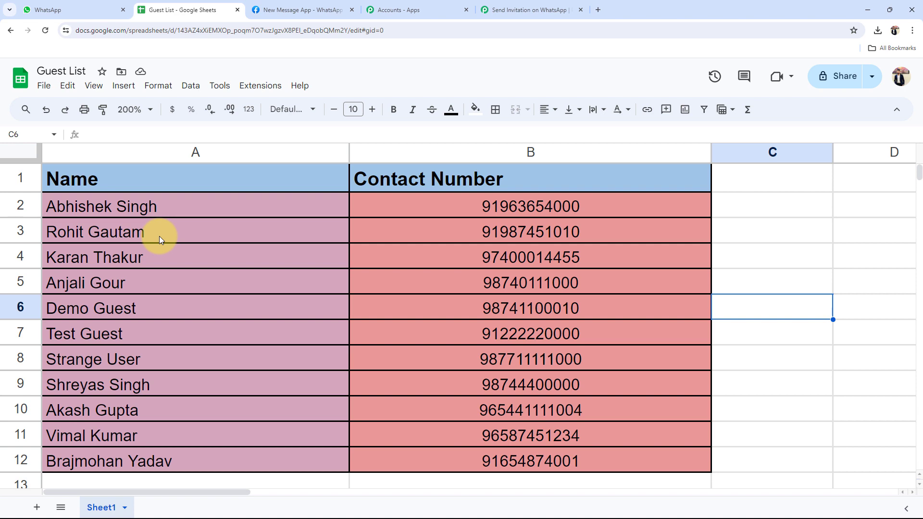
left_click(500, 10)
- Add a WhatsApp Cloud API action with the Send Template Message event after the Iterator and open its connection settings
scroll(141, 324, "down", 5)
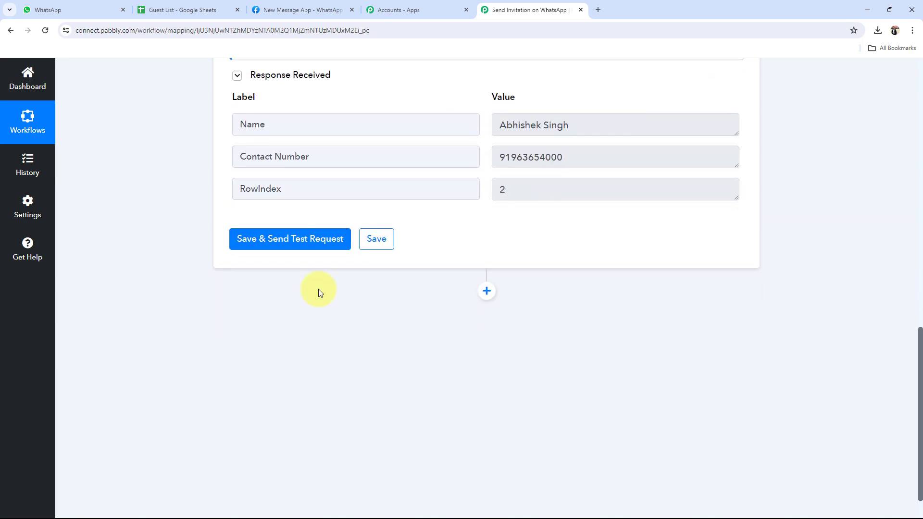
left_click(486, 291)
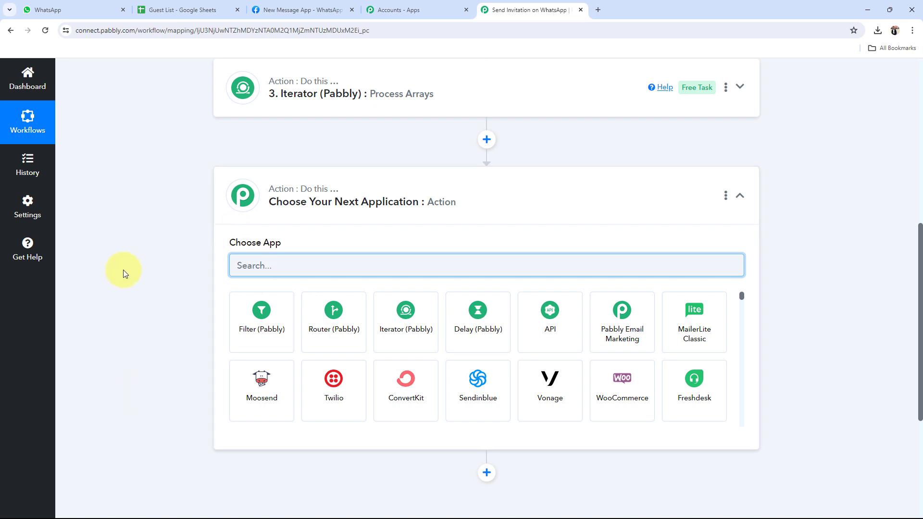
type("whats")
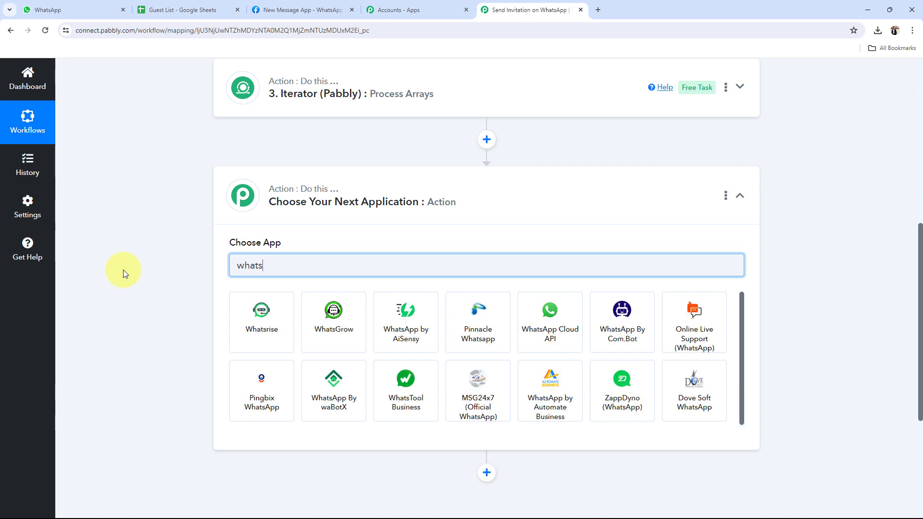
left_click(520, 310)
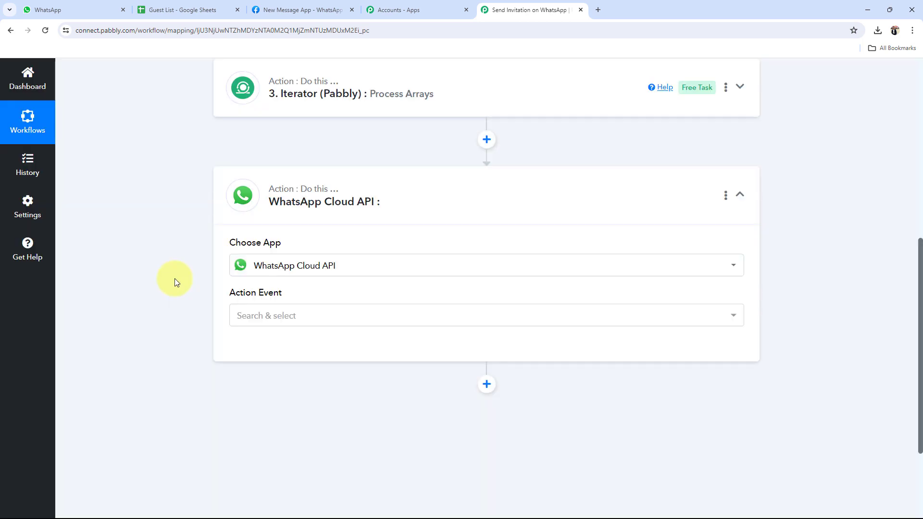
left_click(274, 326)
left_click(270, 384)
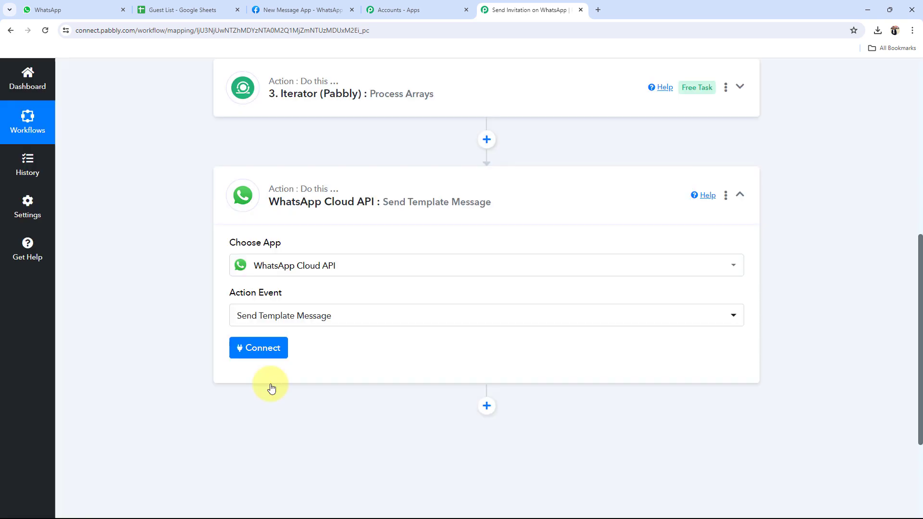
left_click(252, 352)
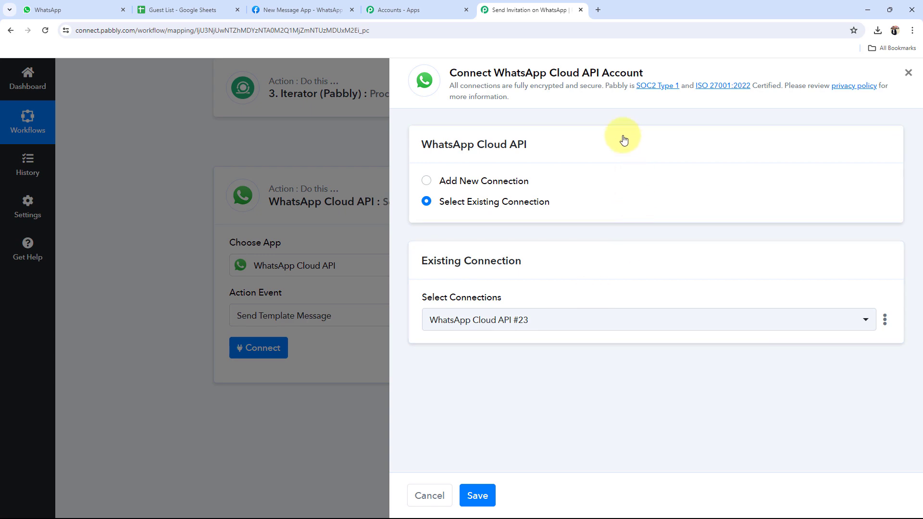
- Review the fields required for a new connection and locate the matching token and IDs on the Meta for Developers API Setup page
left_click(428, 181)
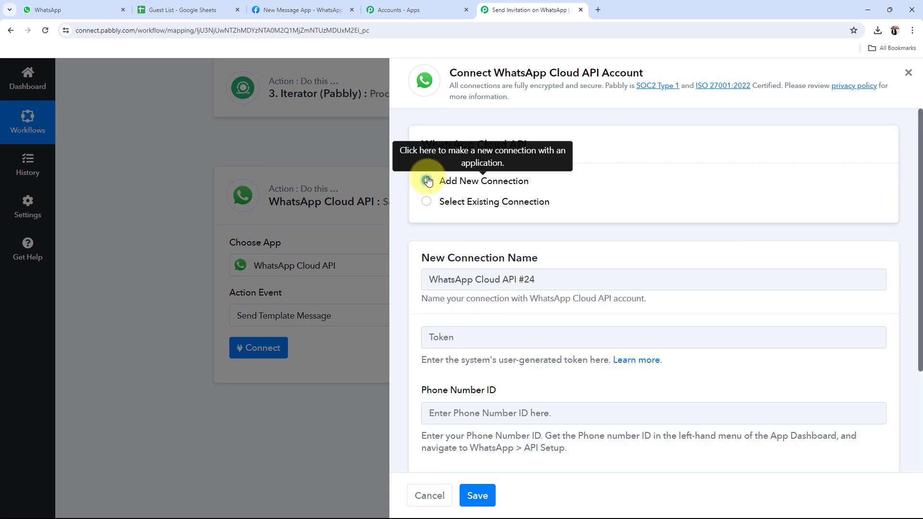
scroll(523, 392, "down", 3)
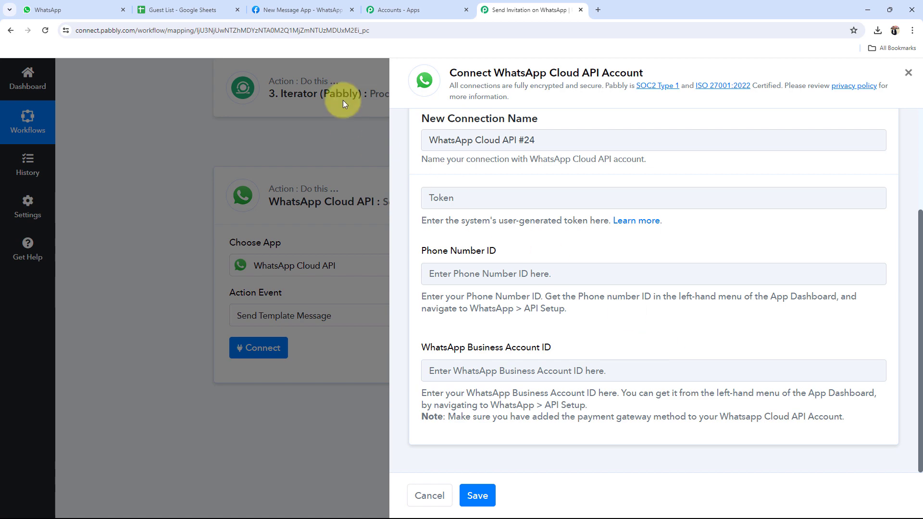
left_click(297, 7)
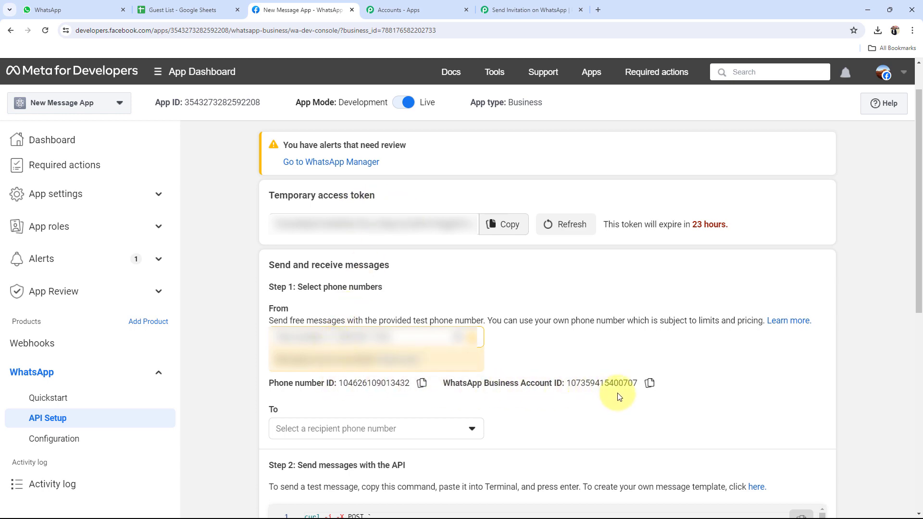
left_click(523, 5)
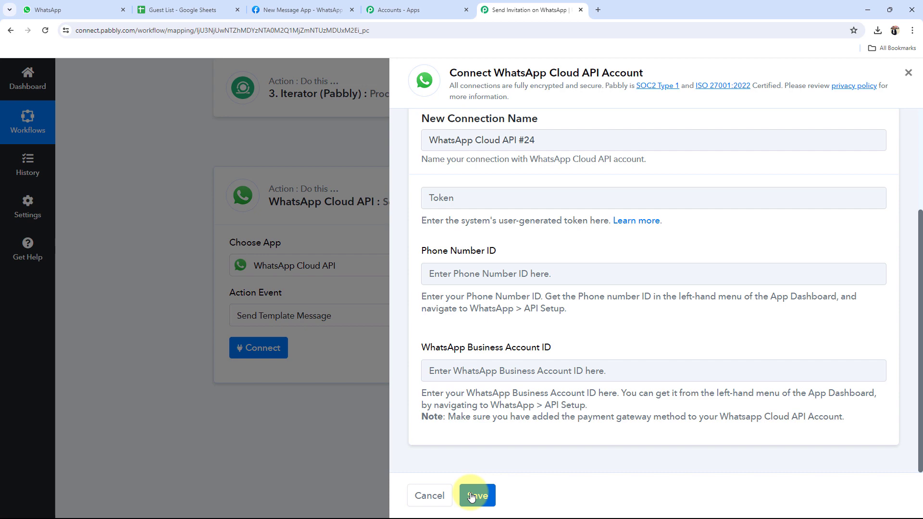
- Connect the WhatsApp action through the existing connection WhatsApp Cloud API #23 and bring up its template fields
scroll(453, 305, "up", 3)
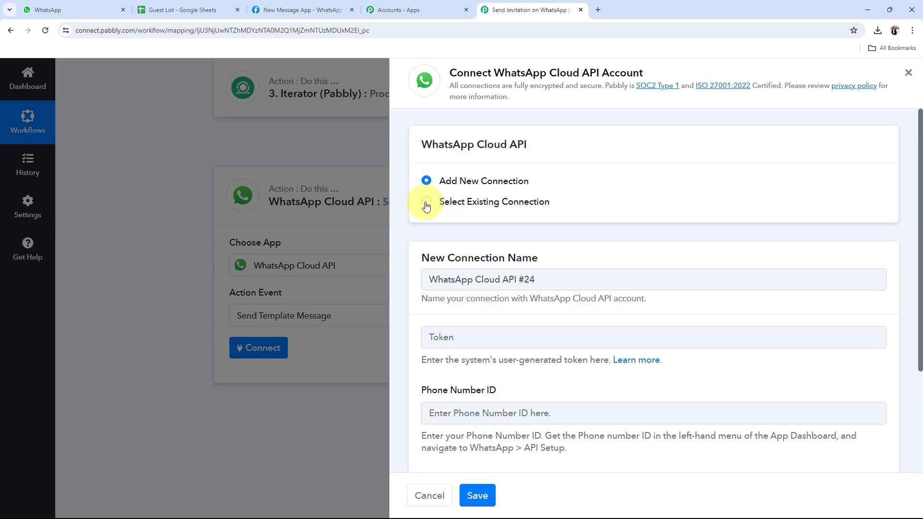
left_click(426, 202)
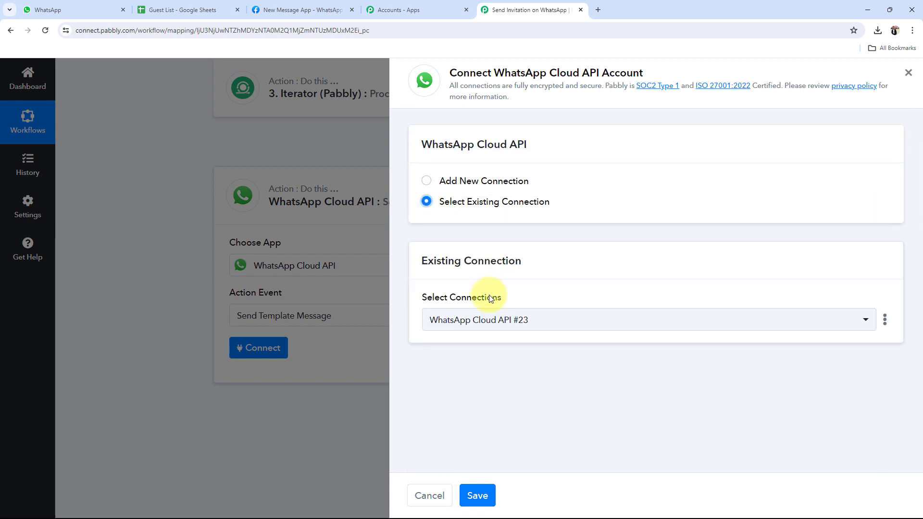
left_click(478, 495)
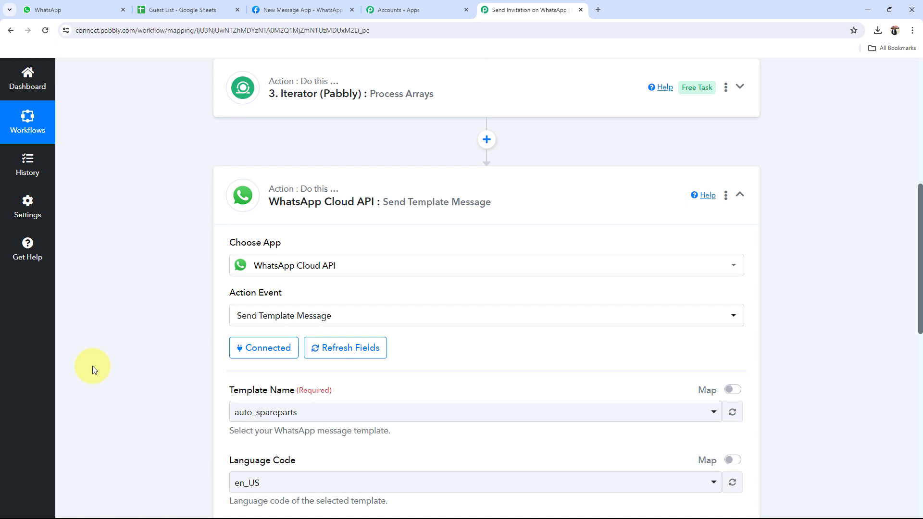
scroll(137, 346, "down", 2)
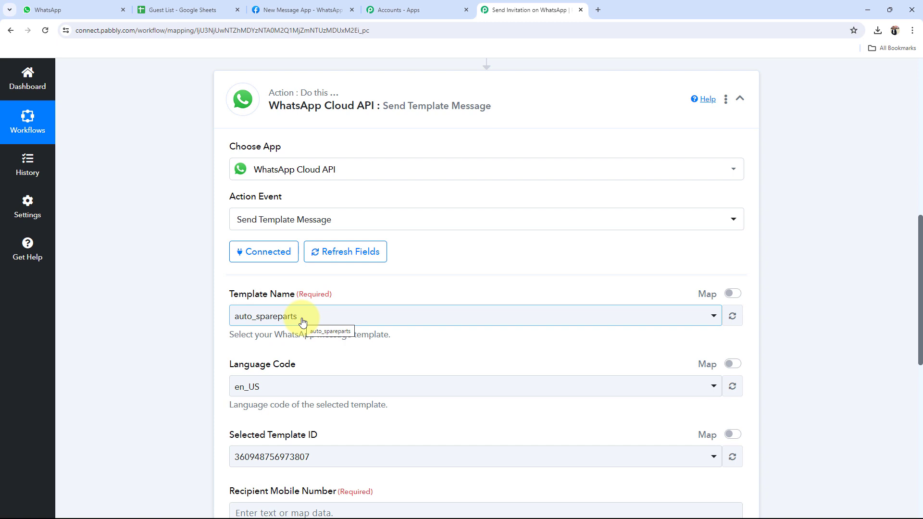
- Open the wedding_invitations message template in WhatsApp Manager from the API Setup page of Meta for Developers
left_click(298, 7)
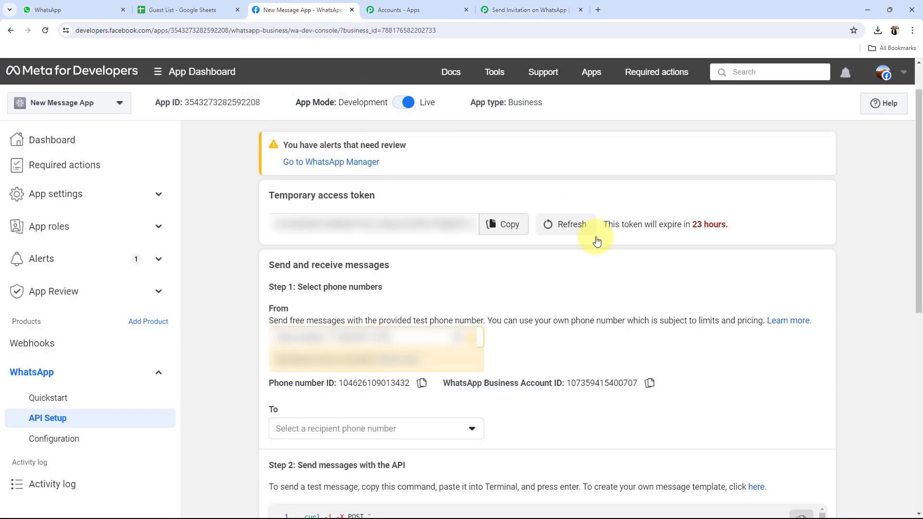
left_click(755, 487)
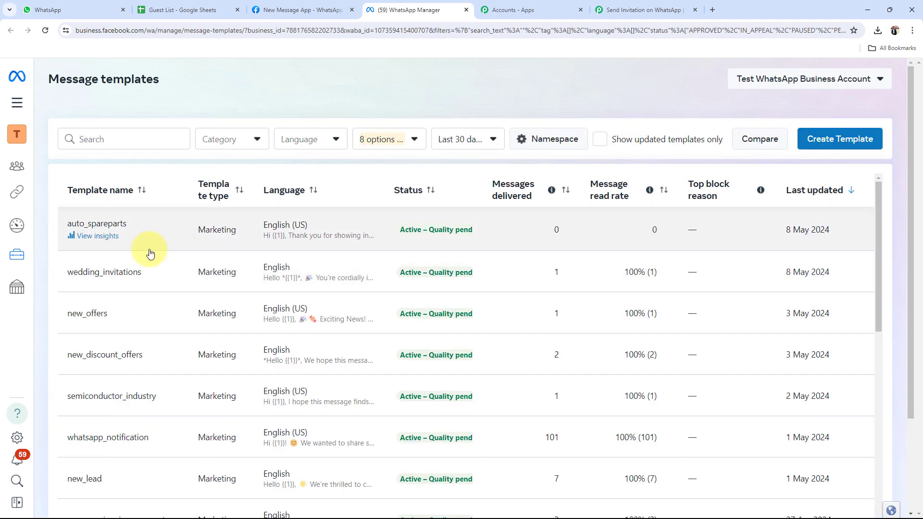
left_click(89, 264)
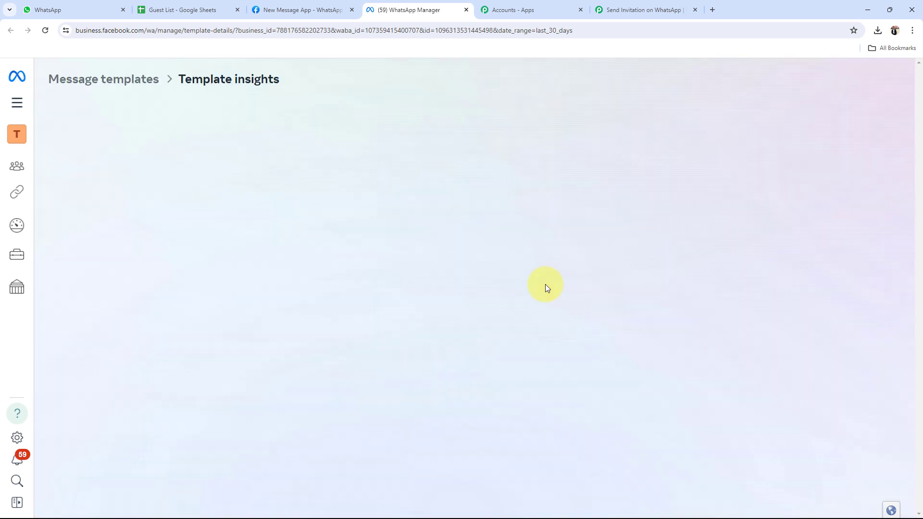
left_click(102, 79)
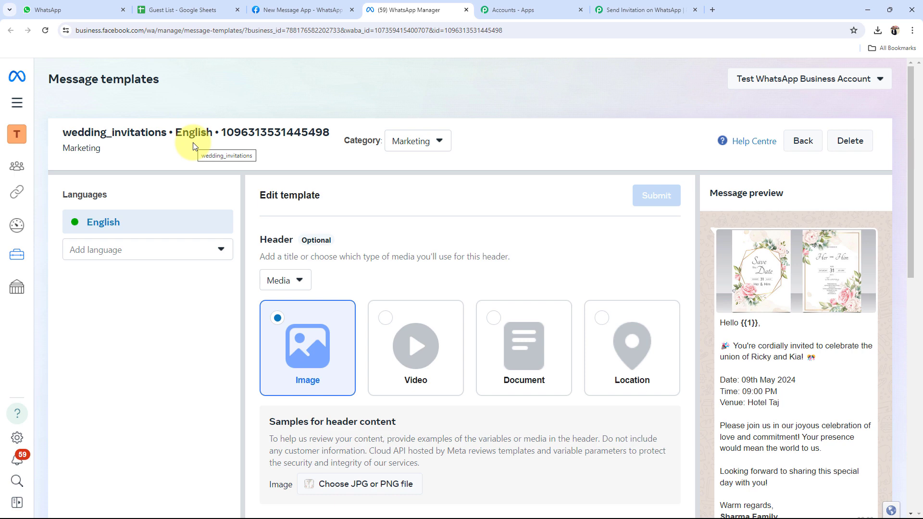
- Examine the wedding_invitations template's image header, the {{1}} variable in its body and the event details through to the sign-off
scroll(619, 270, "down", 1)
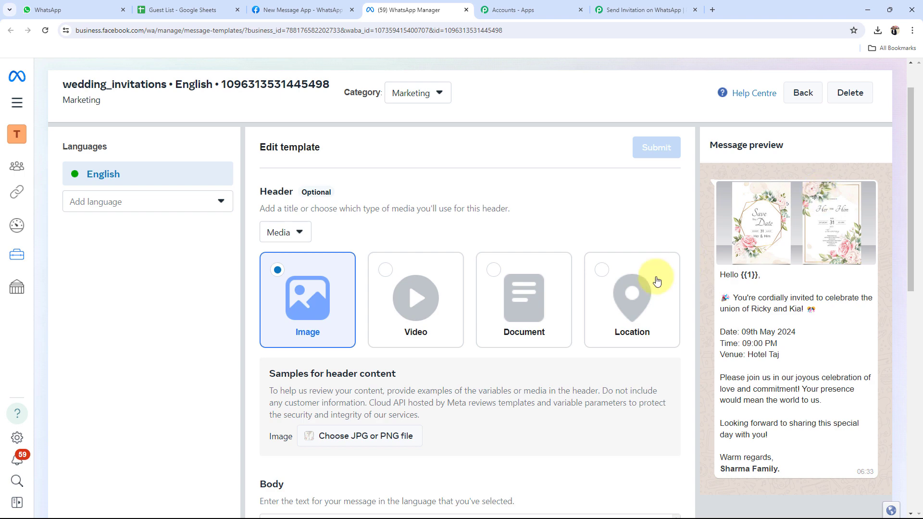
scroll(456, 368, "down", 5)
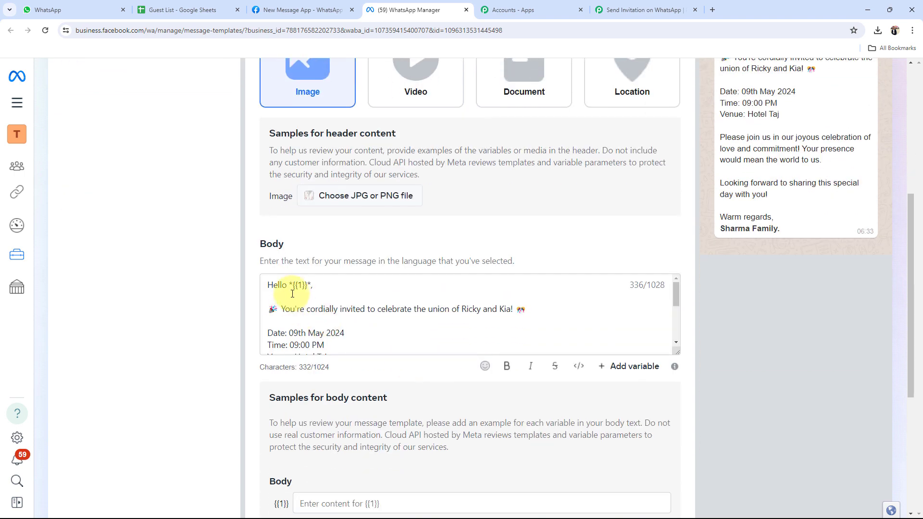
left_click_drag(293, 285, 307, 285)
left_click(377, 286)
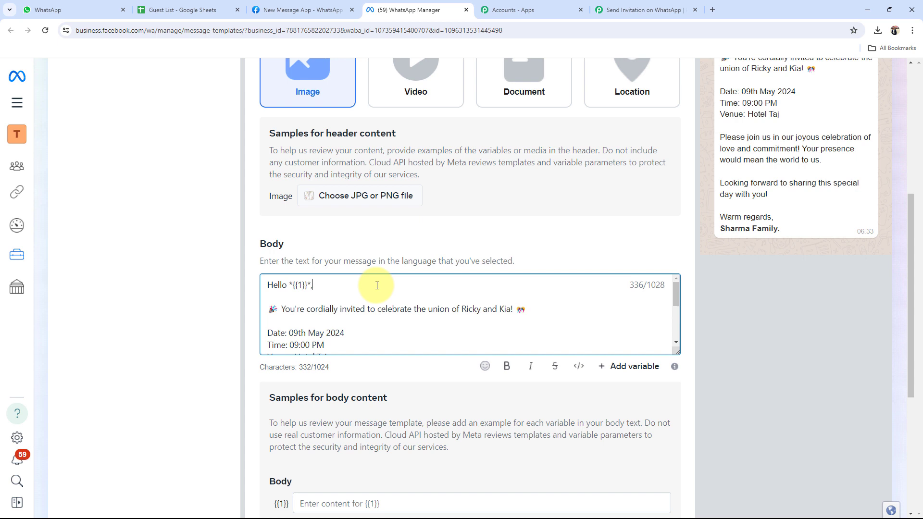
left_click(290, 285)
type("*")
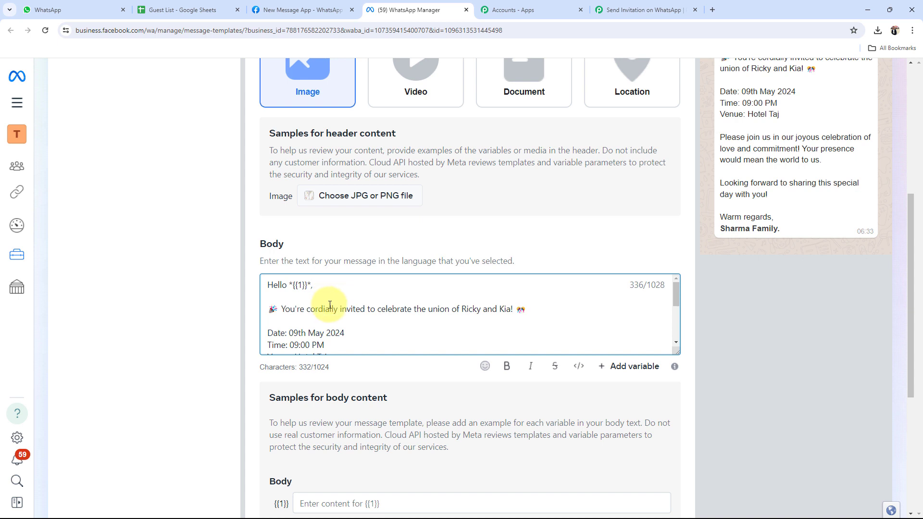
scroll(345, 318, "down", 2)
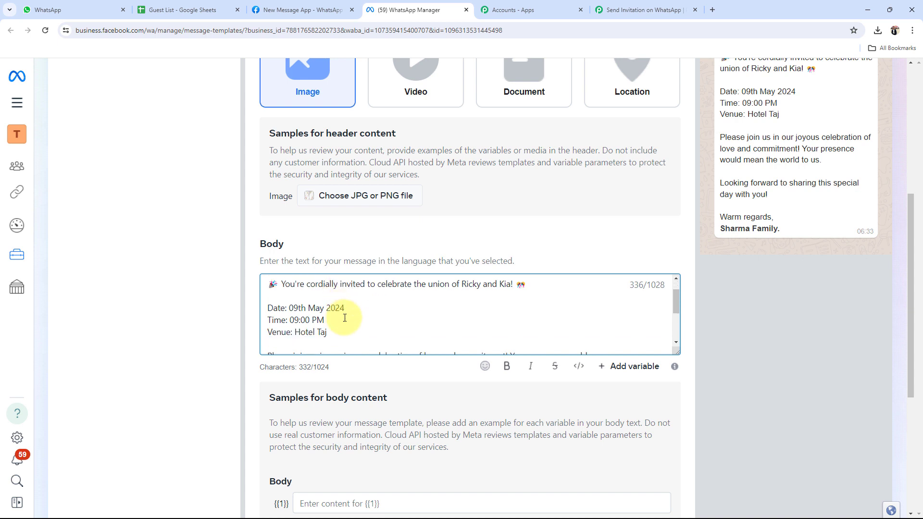
scroll(308, 312, "up", 5)
left_click_drag(326, 333, 268, 340)
left_click(439, 342)
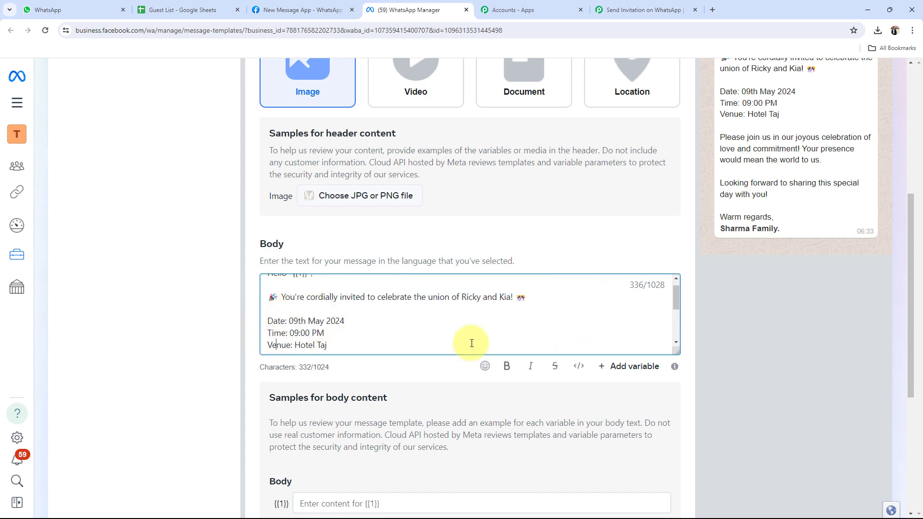
scroll(422, 339, "down", 5)
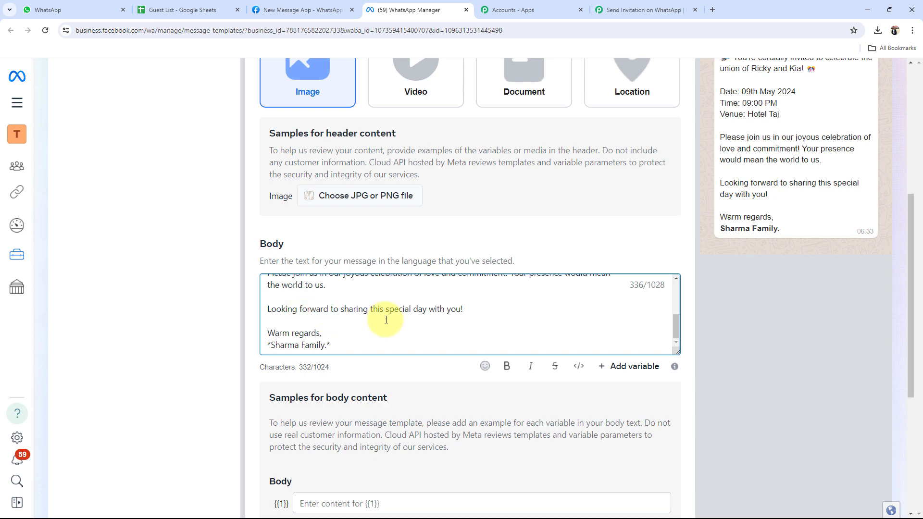
scroll(470, 247, "up", 3)
scroll(498, 286, "up", 3)
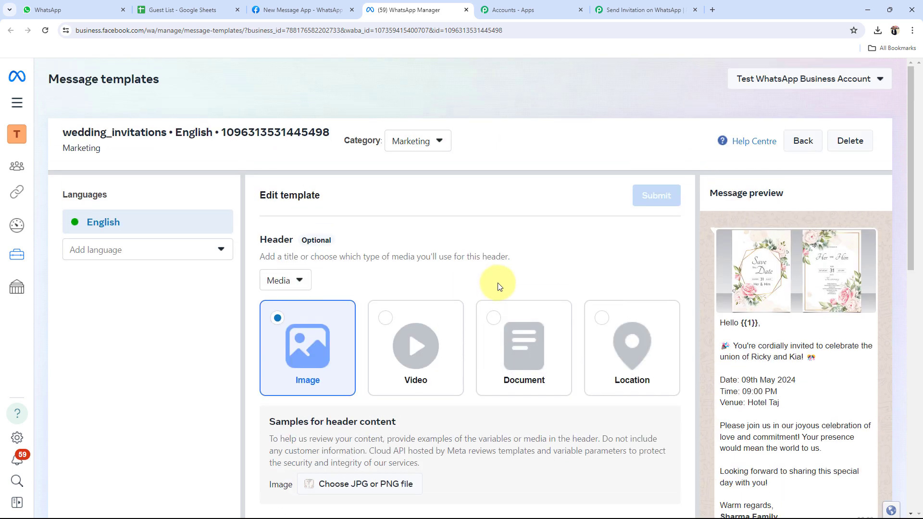
- Return to the Pabbly Connect workflow and set the WhatsApp action's template name to wedding_invitations
left_click(617, 6)
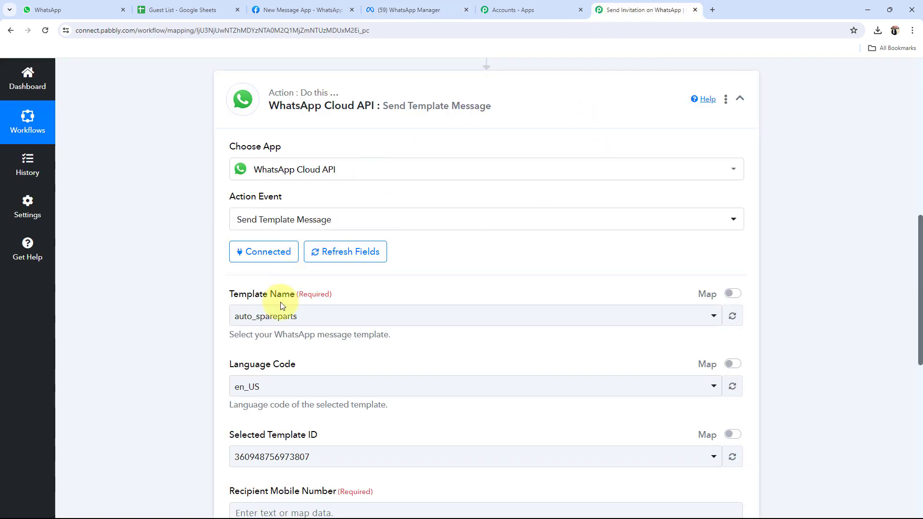
left_click(266, 316)
left_click(259, 163)
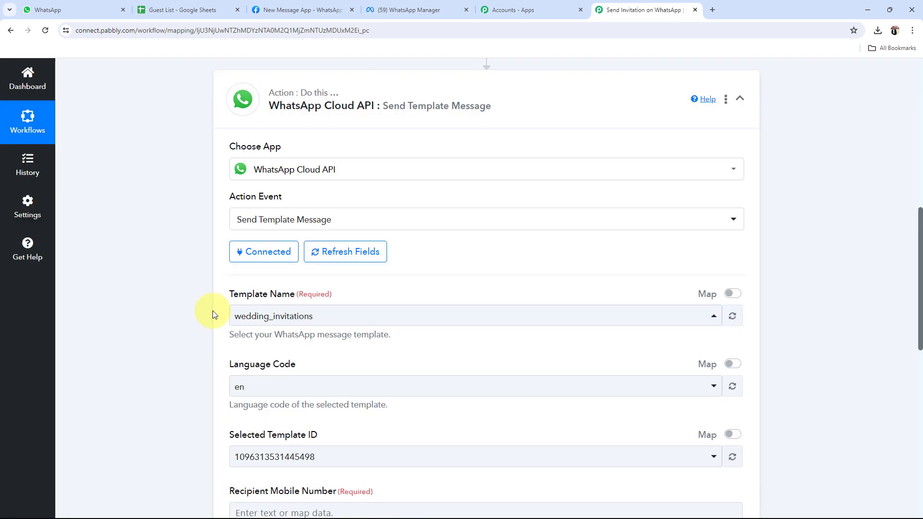
- Review the recipient number, header image and body fields of the WhatsApp action, along with the preceding workflow steps
scroll(213, 314, "down", 5)
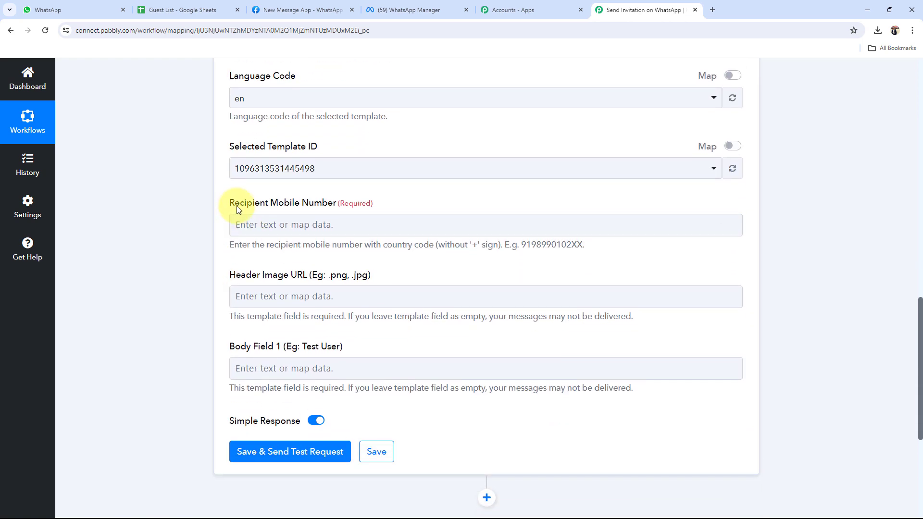
left_click_drag(234, 203, 297, 249)
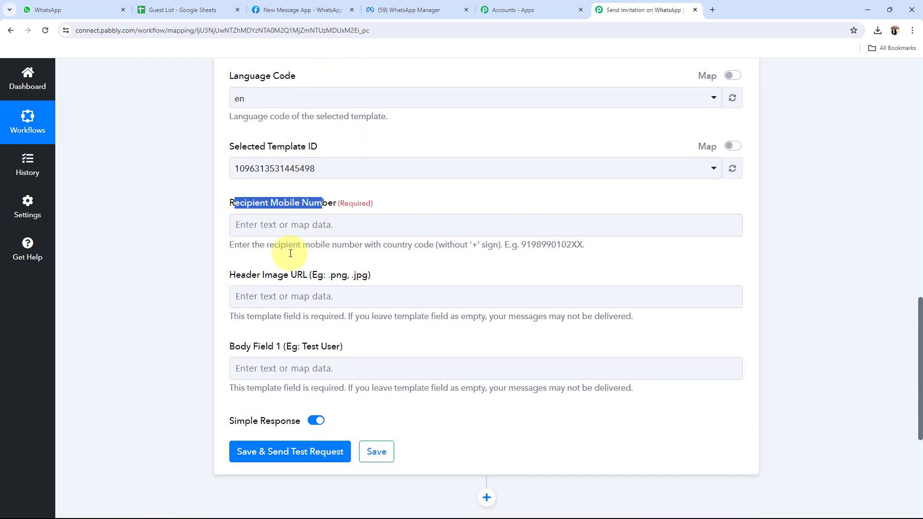
left_click(194, 321)
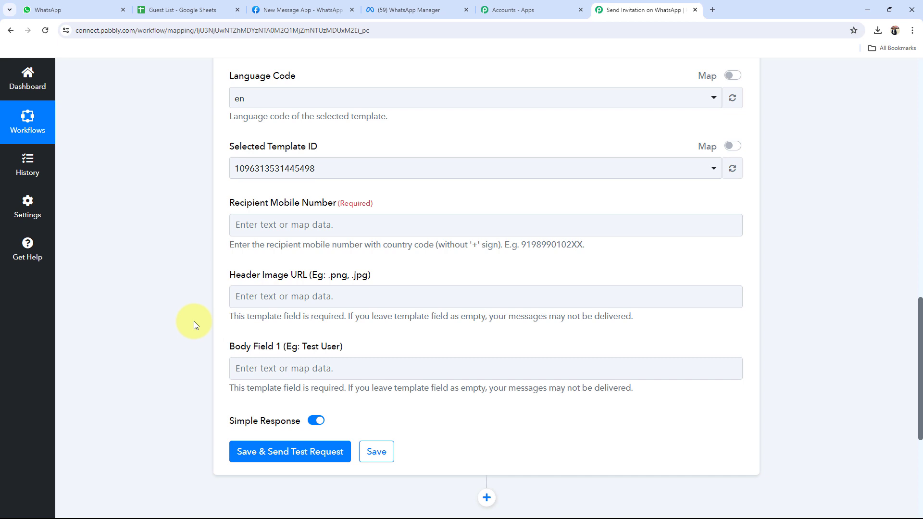
scroll(194, 321, "up", 1)
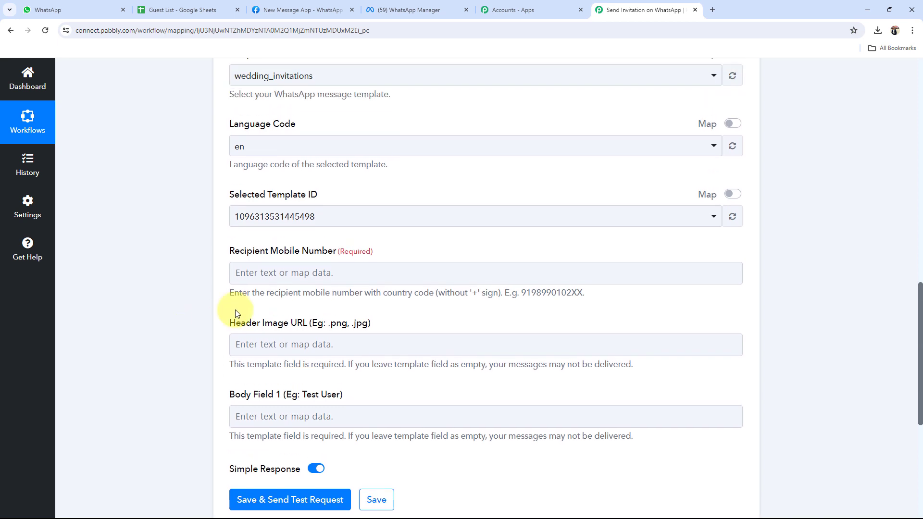
left_click_drag(229, 254, 335, 258)
left_click(192, 273)
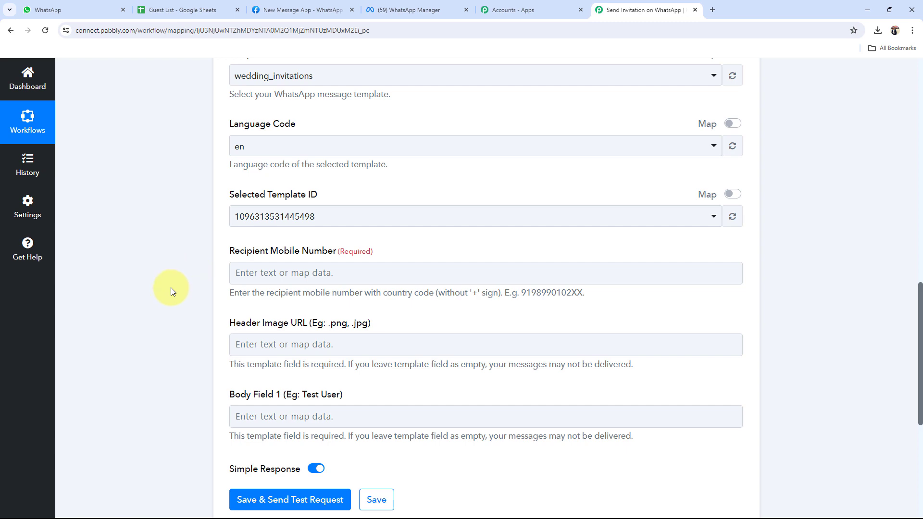
scroll(168, 287, "up", 8)
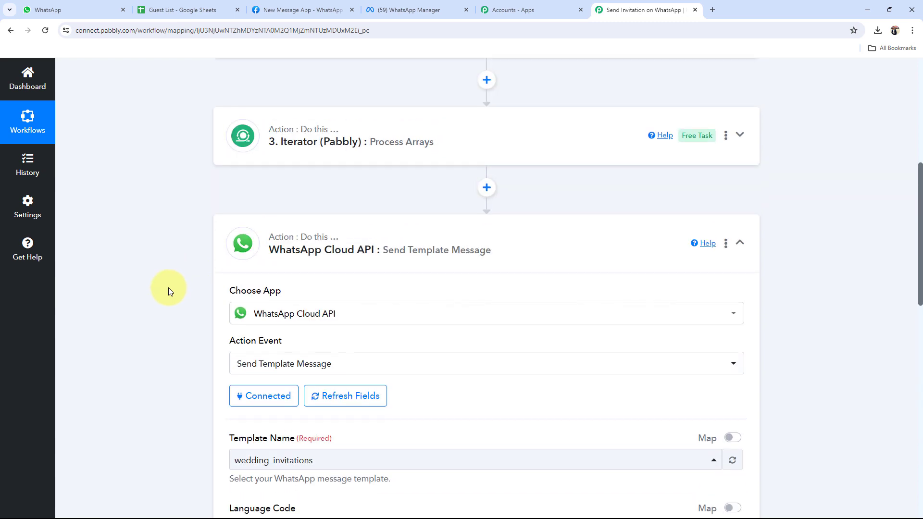
scroll(168, 290, "up", 3)
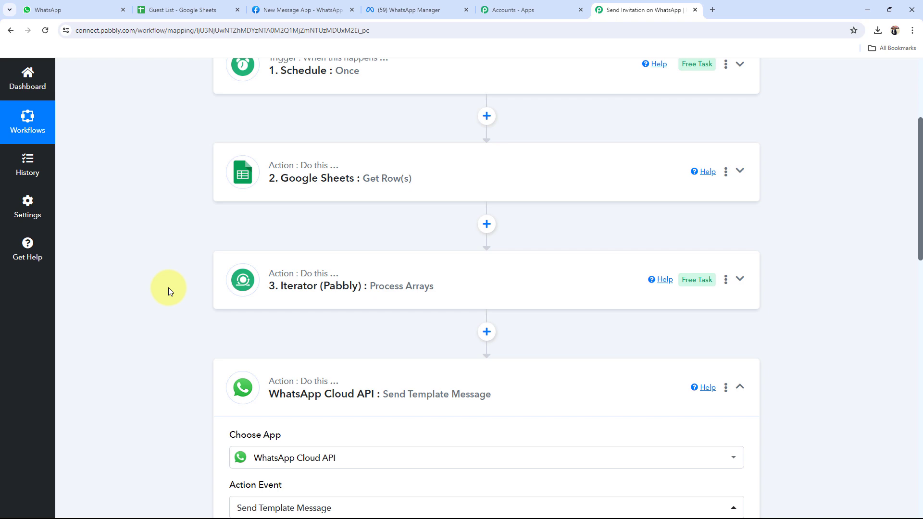
scroll(214, 292, "down", 9)
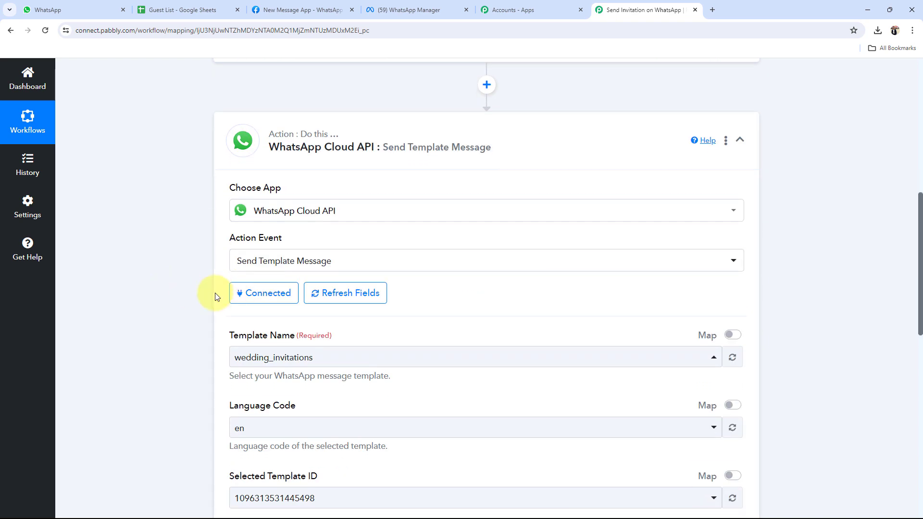
scroll(215, 297, "down", 3)
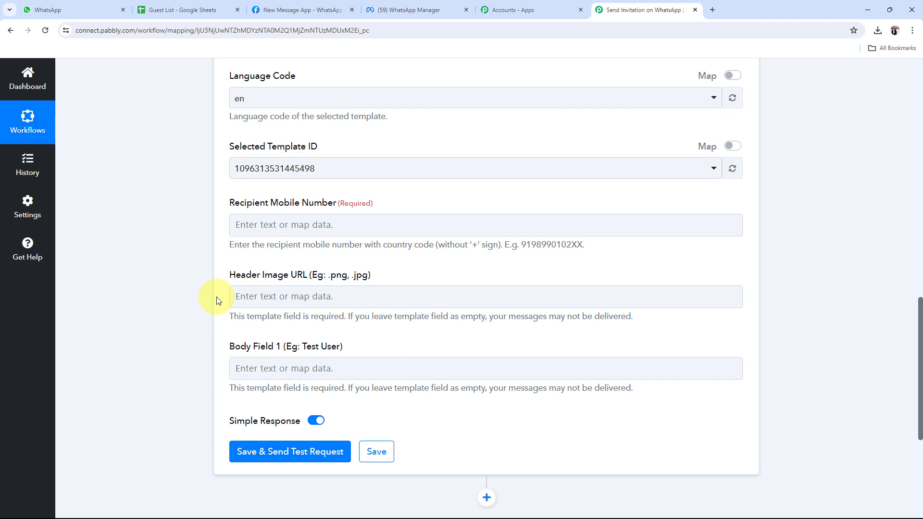
- Map the Recipient Mobile Number to the Contact Number from the Iterator step and check it against the example number format
left_click(291, 225)
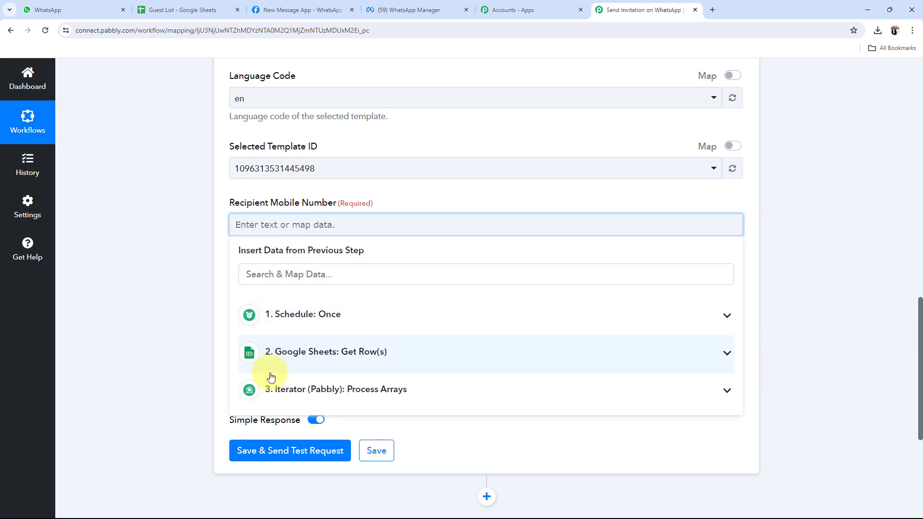
left_click(295, 393)
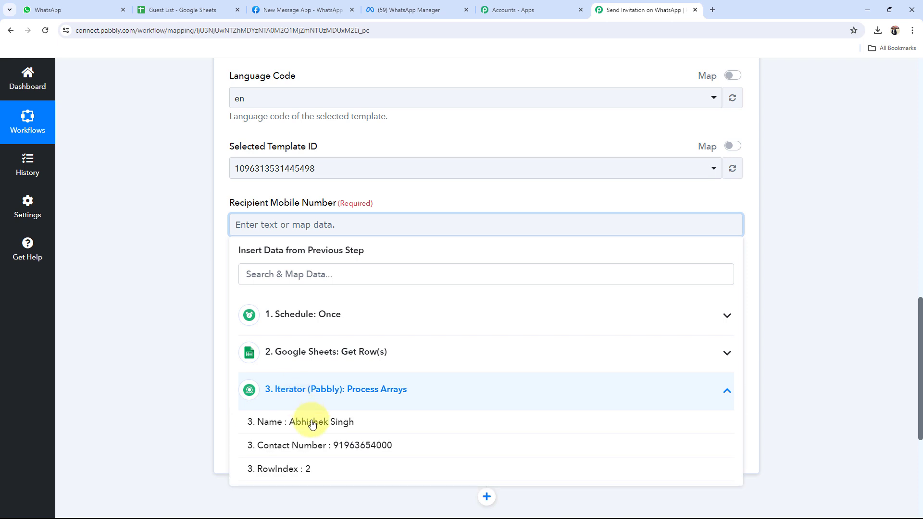
left_click(332, 446)
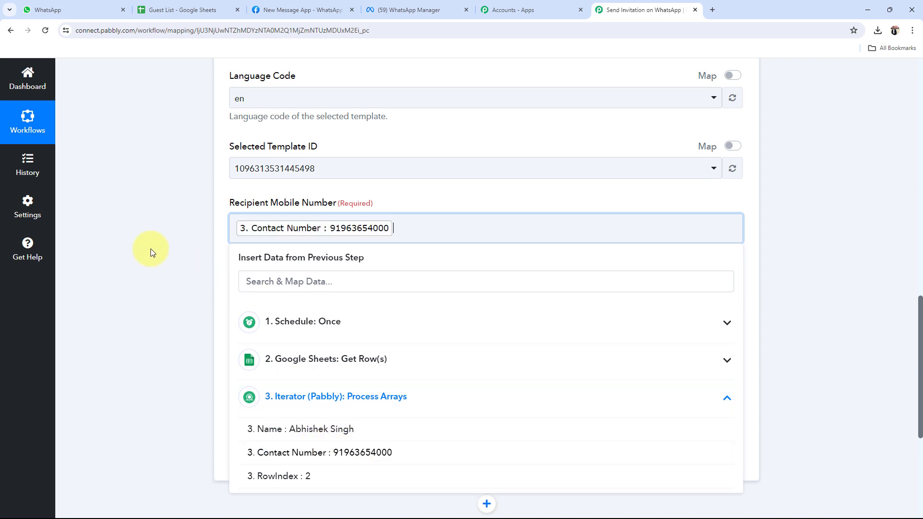
left_click(165, 251)
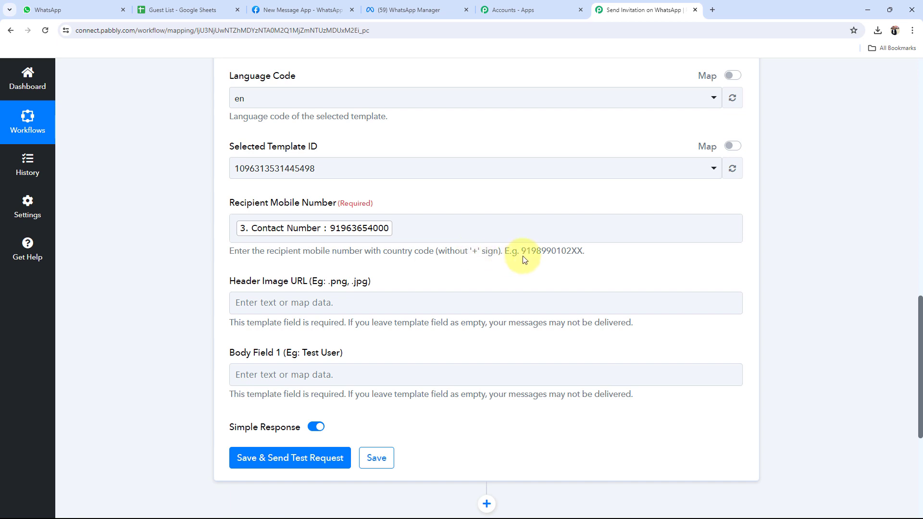
left_click_drag(530, 251, 521, 250)
left_click(361, 242)
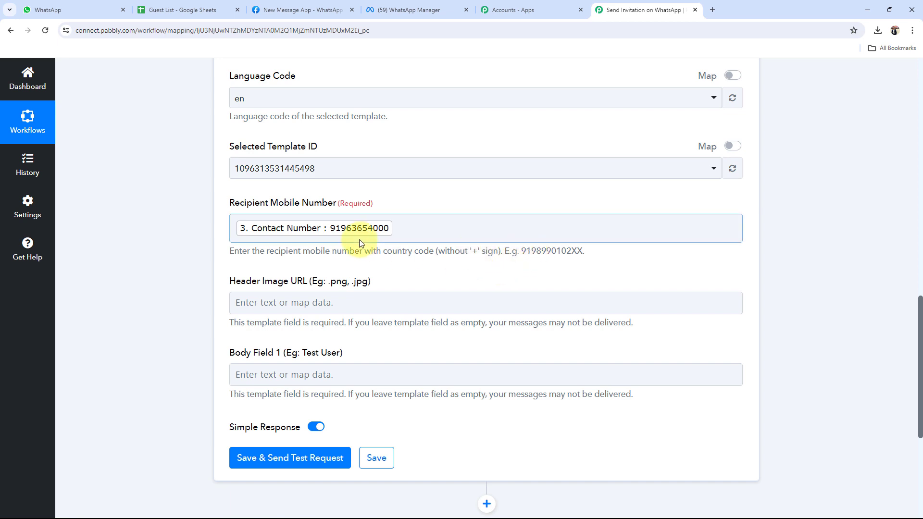
scroll(222, 269, "down", 2)
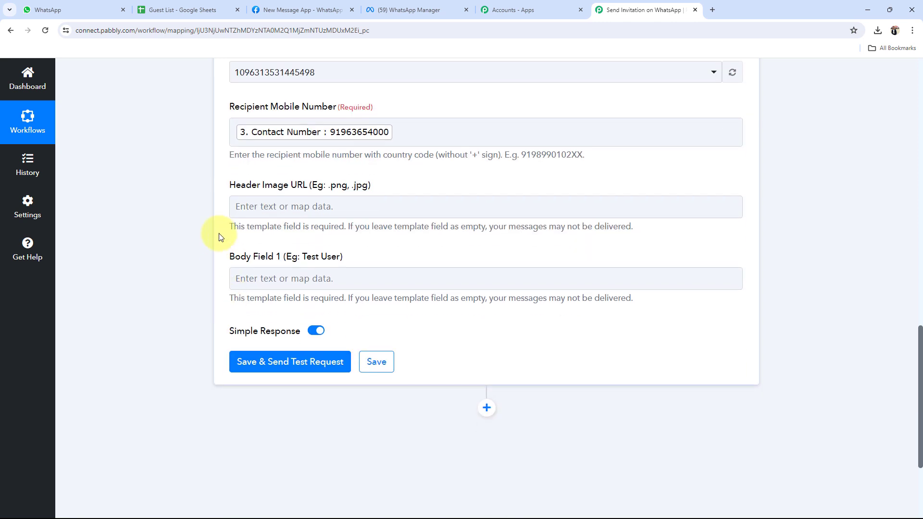
left_click_drag(231, 186, 313, 185)
left_click(130, 221)
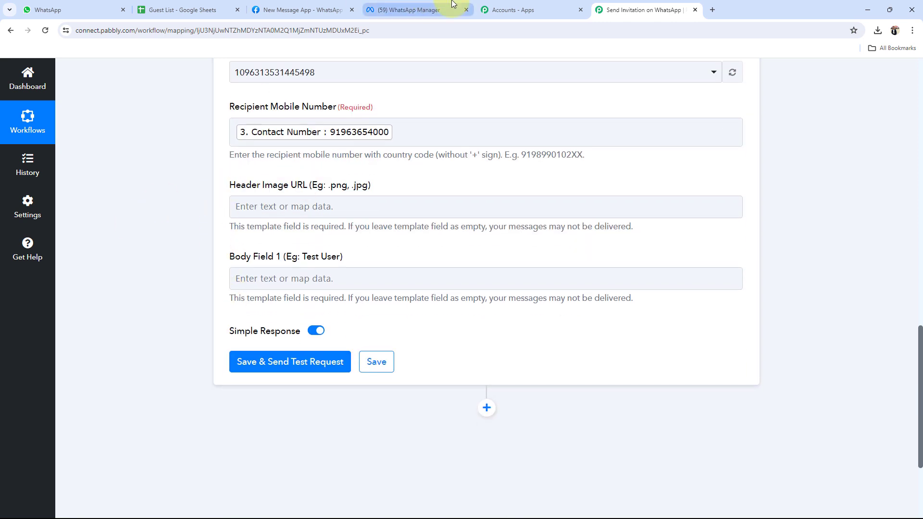
left_click(408, 10)
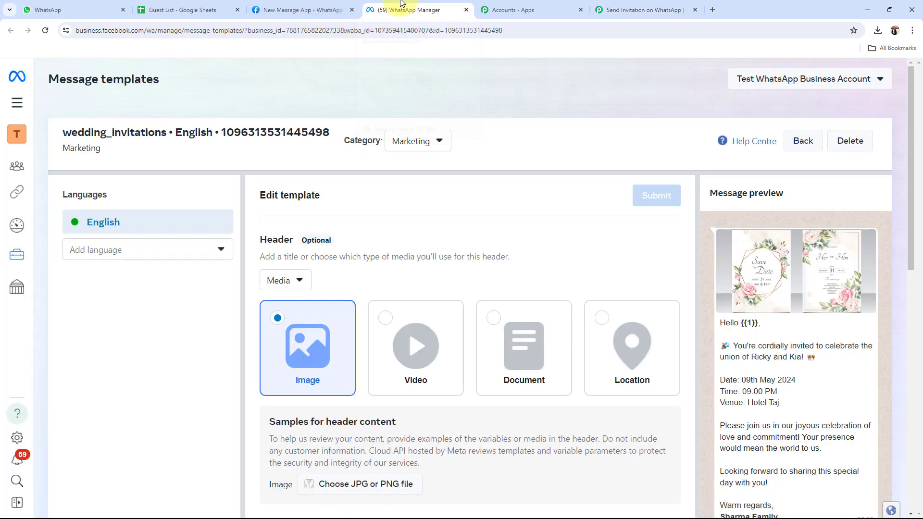
left_click(644, 10)
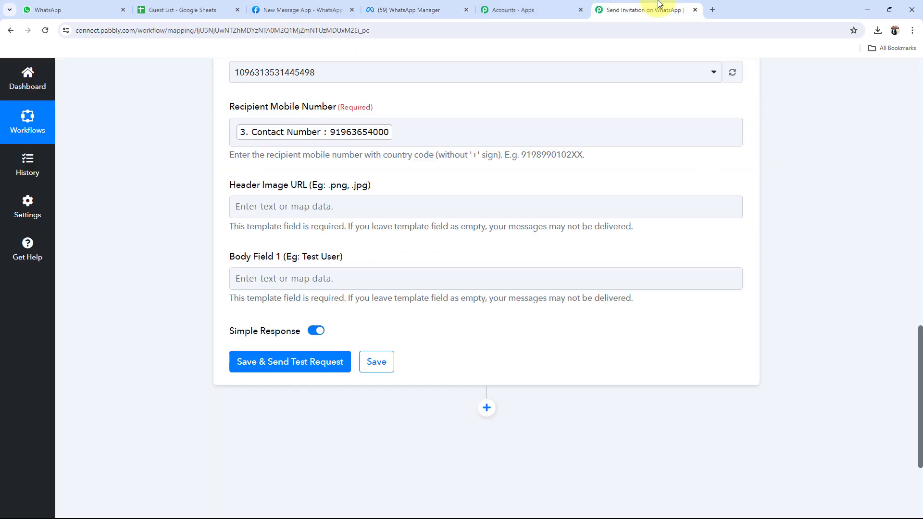
left_click(269, 207)
type("https://t3.ftcdn.net/jpg/03/00/59/38/360_F_300593834_rb4uzQNyfByG04dMPAvlRQlOQ4cg4Fwm.jpg")
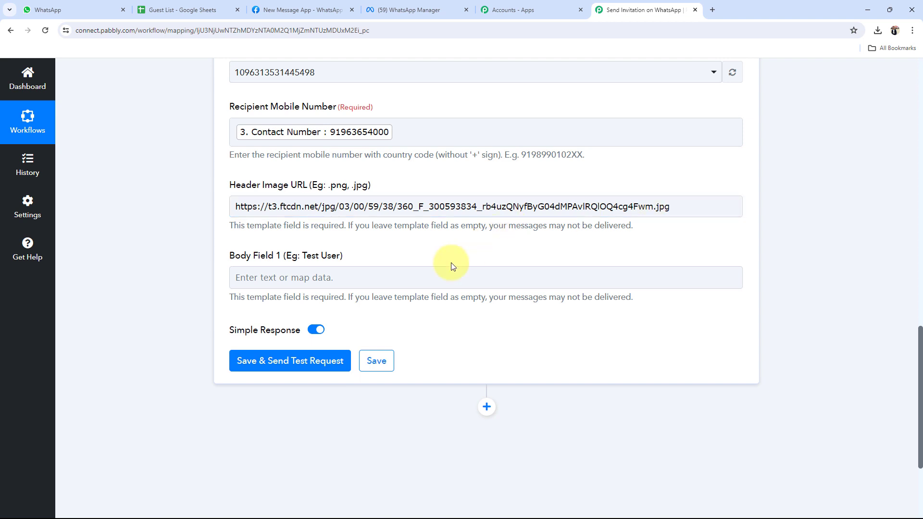
- Check the name variable in the wedding_invitations message preview, and map Body Field 1 to the Name from the Iterator step
left_click_drag(235, 256, 339, 264)
left_click(191, 253)
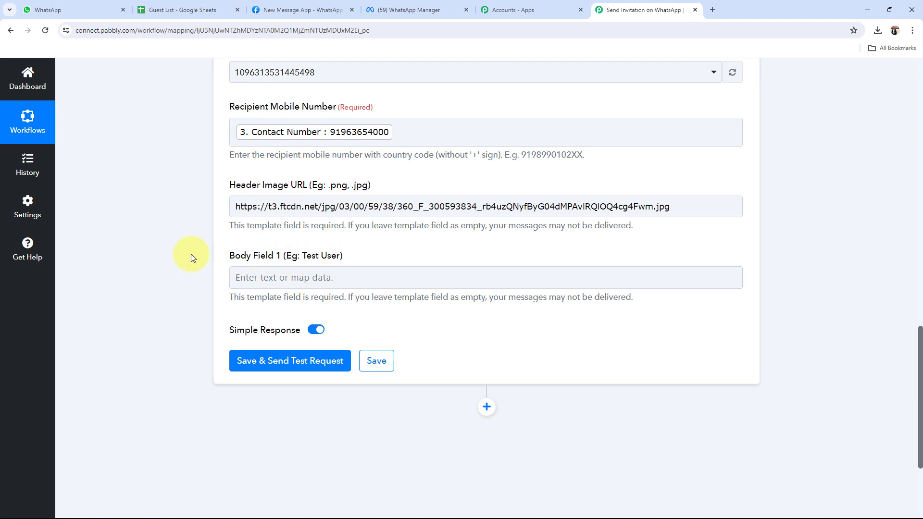
left_click(408, 10)
left_click_drag(741, 322, 759, 323)
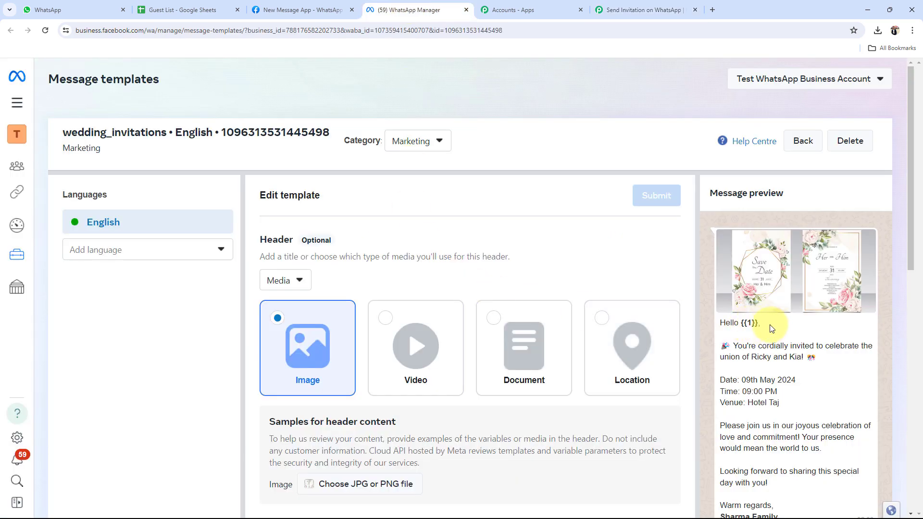
left_click(646, 6)
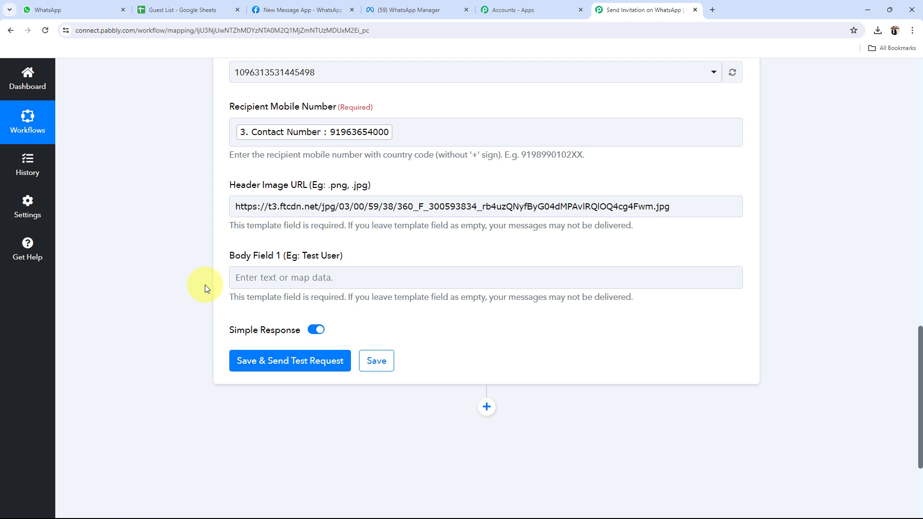
scroll(204, 288, "down", 2)
left_click(238, 182)
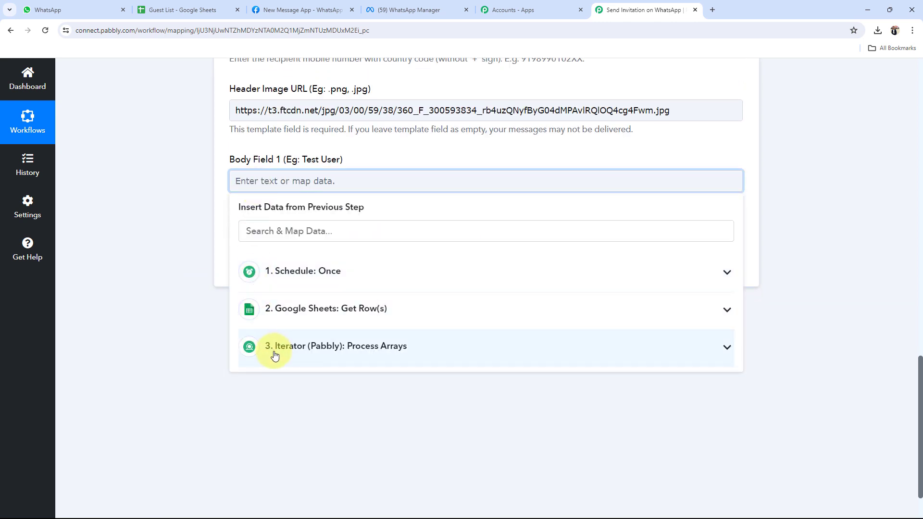
left_click(727, 349)
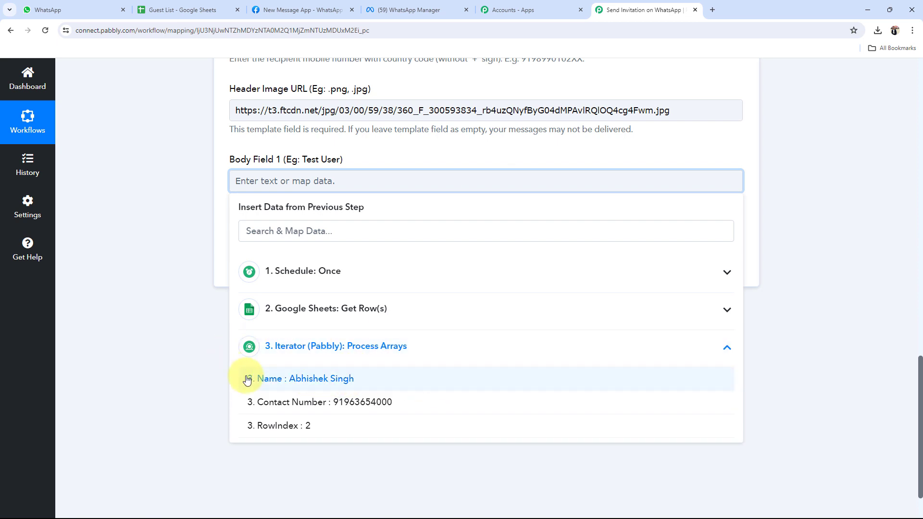
left_click(265, 380)
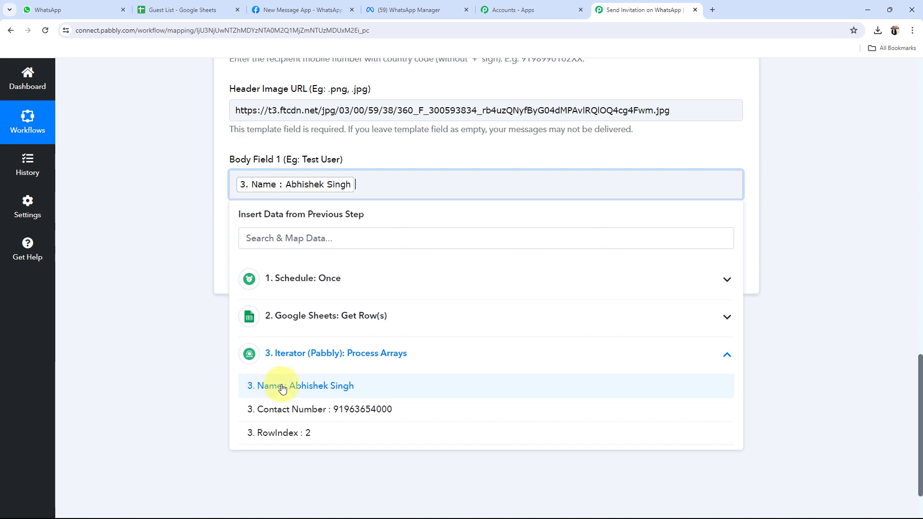
left_click(192, 287)
scroll(187, 200, "up", 4)
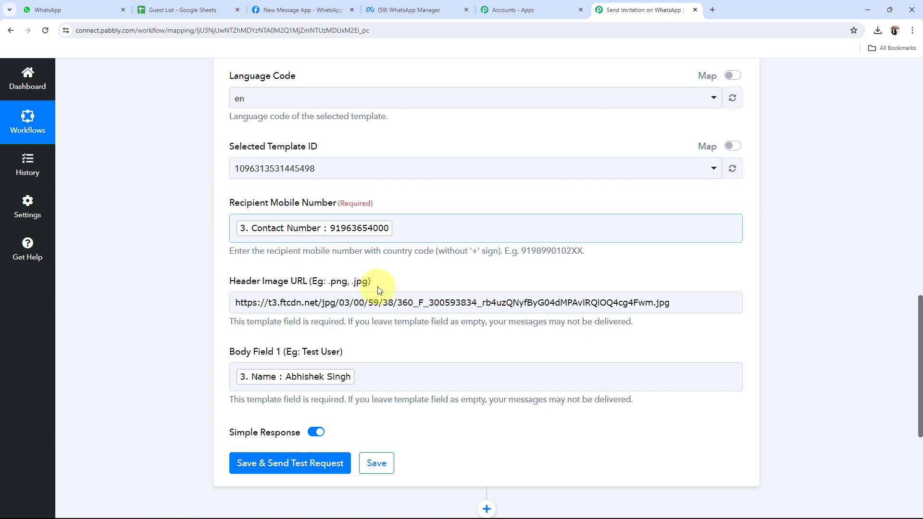
left_click(300, 388)
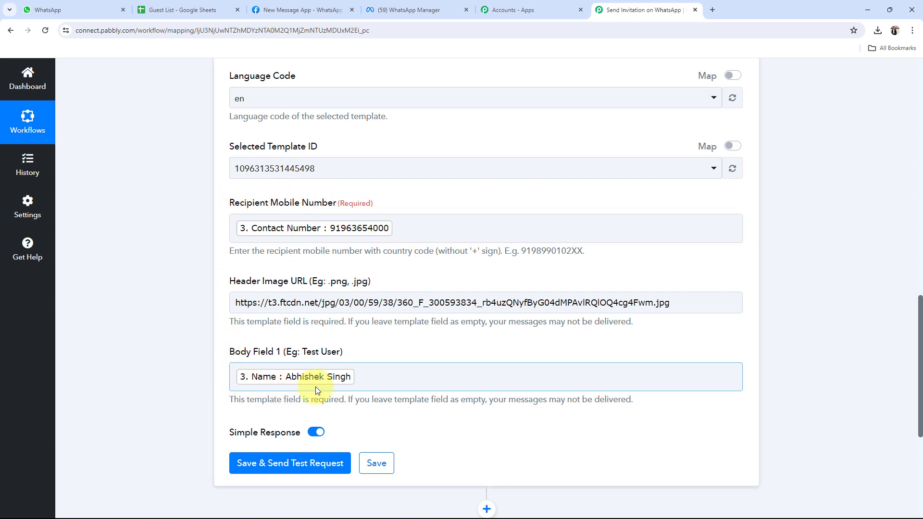
left_click(112, 345)
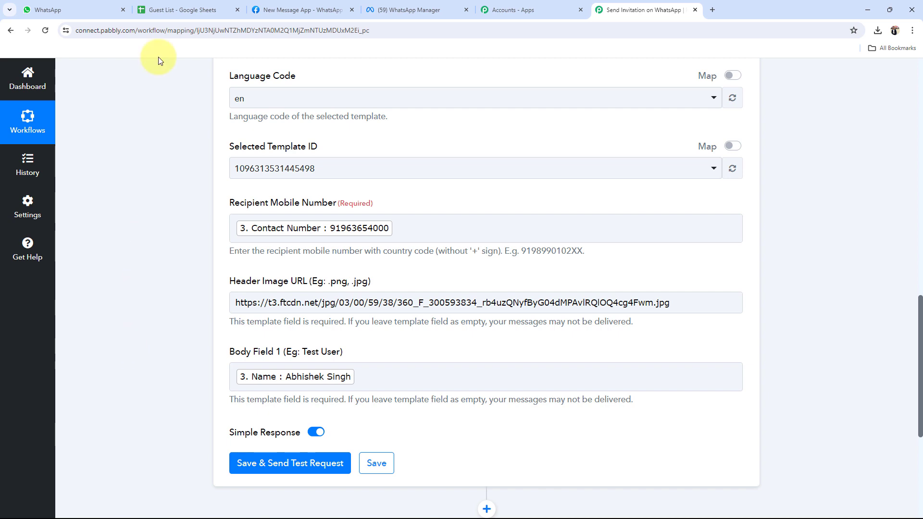
- Compare the mapped name and number fields with the guest rows in the Guest List sheet and the wedding_invitations message preview
left_click(183, 9)
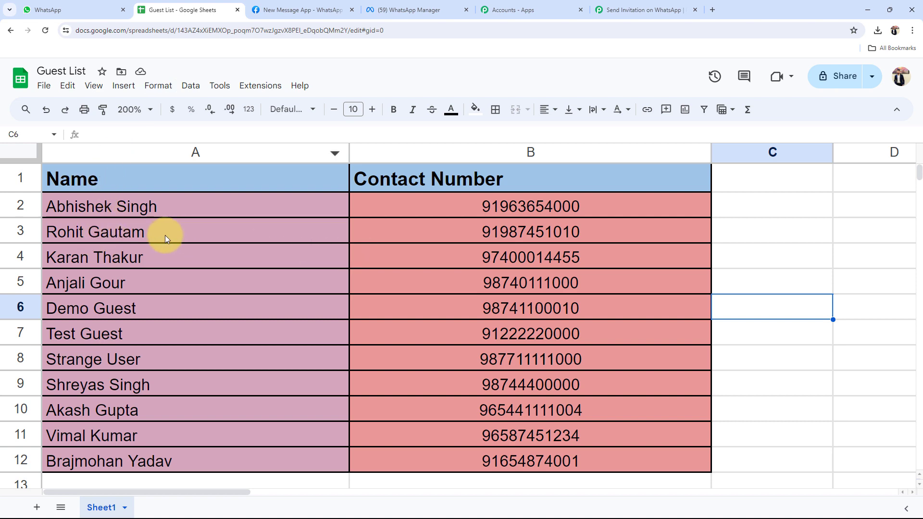
left_click(126, 231)
left_click(498, 232)
left_click(673, 8)
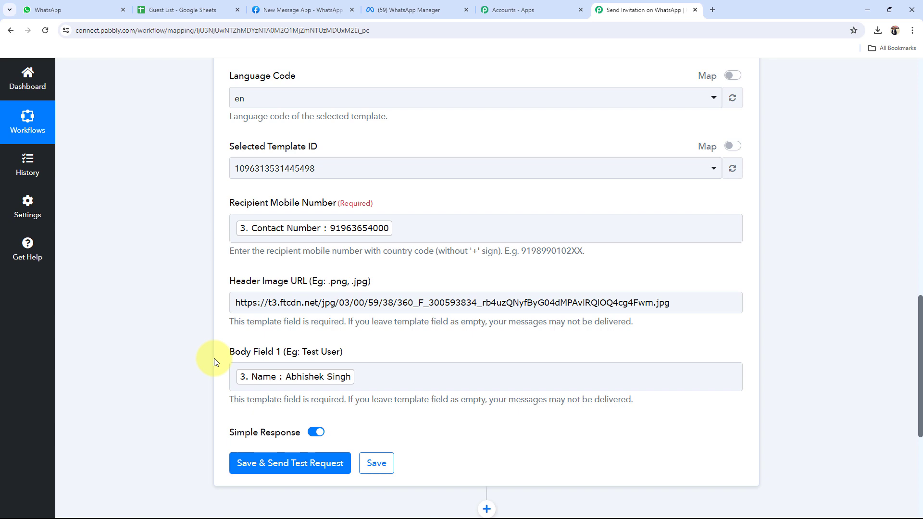
left_click(410, 10)
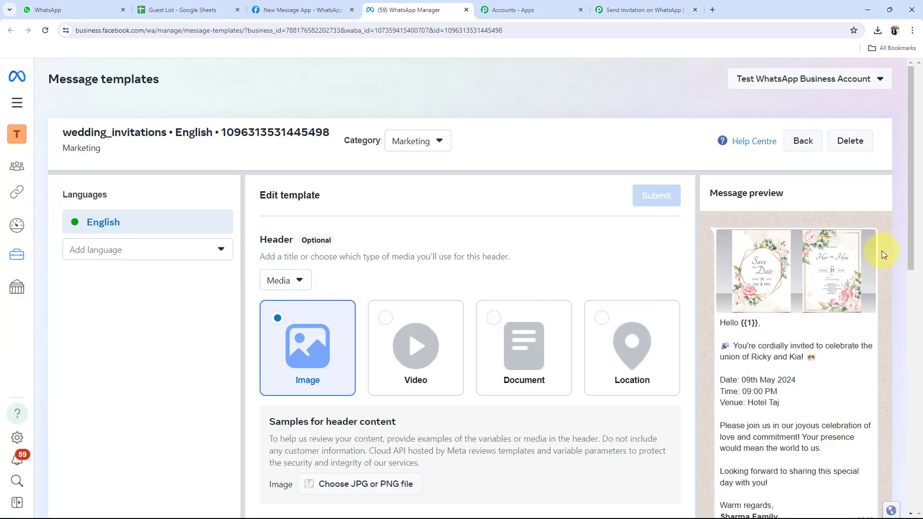
left_click(644, 10)
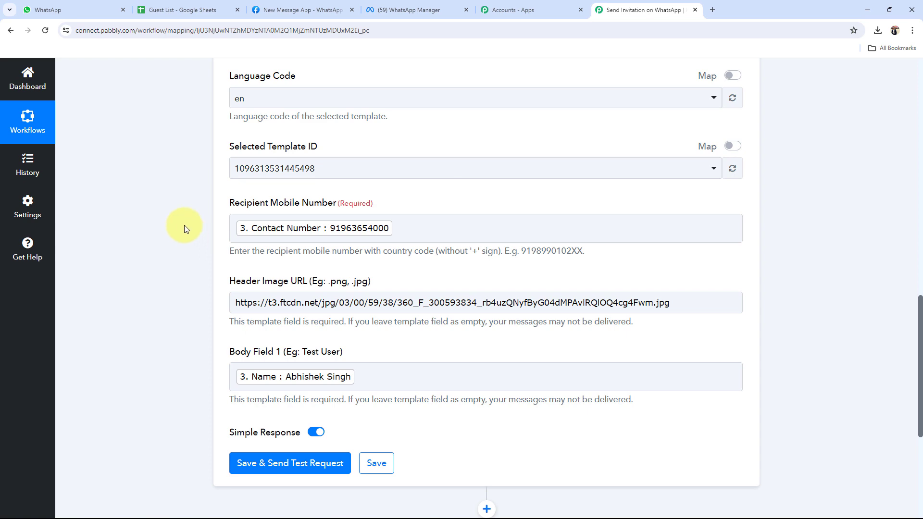
left_click(191, 18)
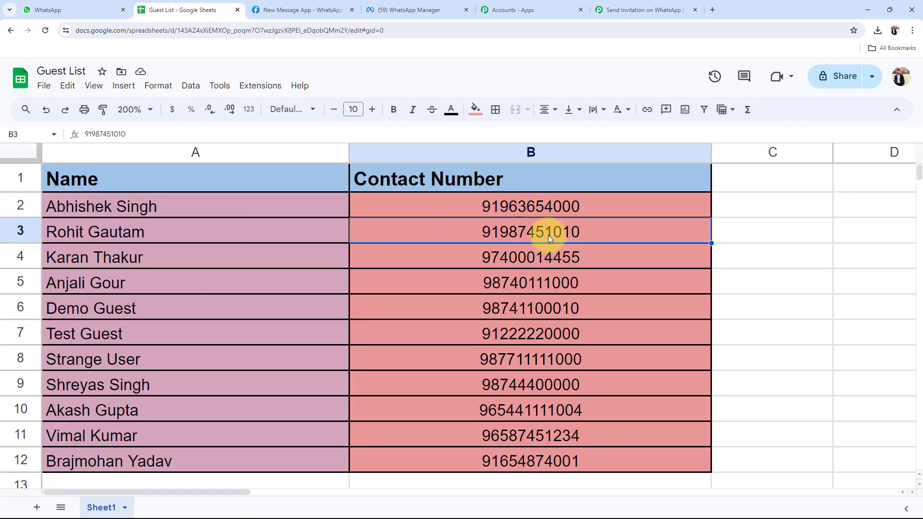
left_click(88, 260)
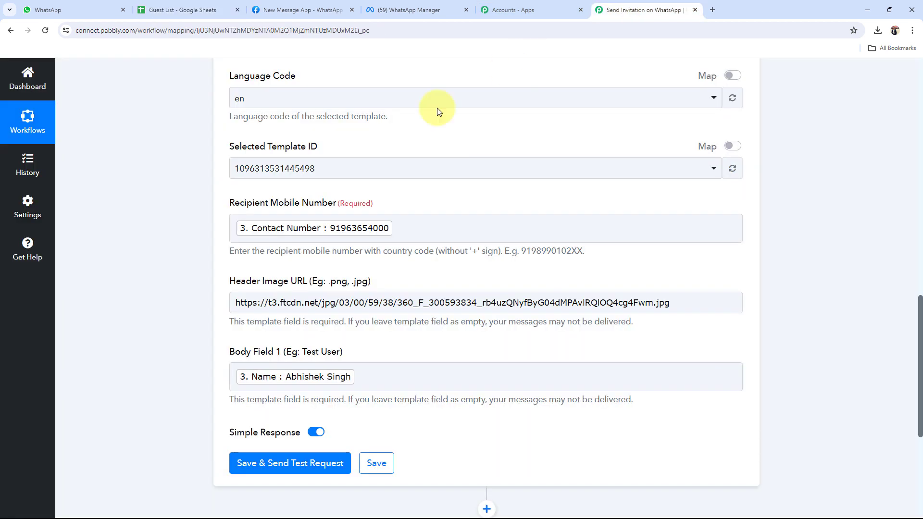
left_click(634, 10)
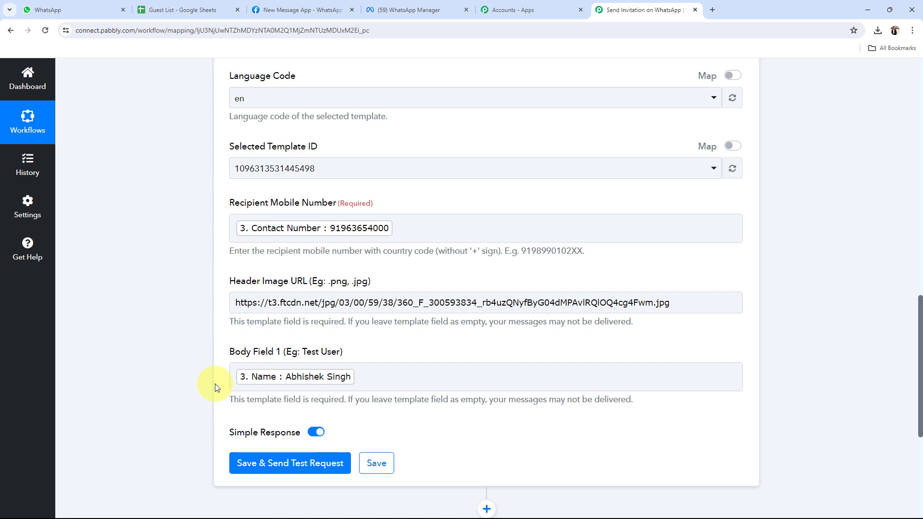
left_click(384, 378)
type("abhishek")
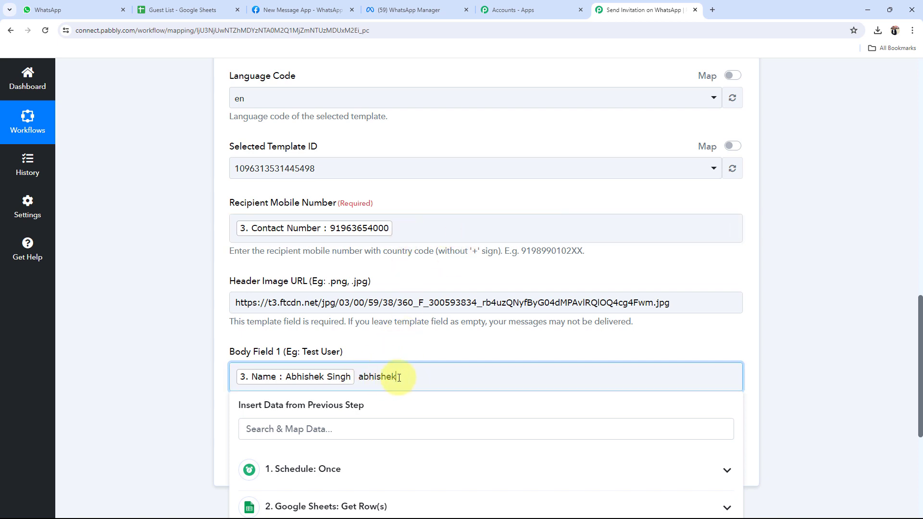
key("BackSpace")
key("BackSpace")
key("BackSpace")
key("BackSpace")
key("BackSpace")
key("BackSpace")
key("BackSpace")
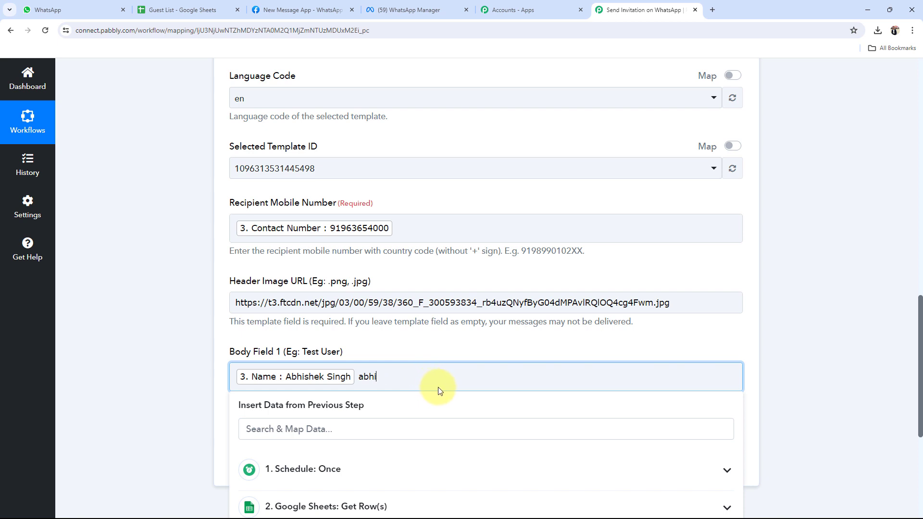
key("BackSpace")
left_click(135, 356)
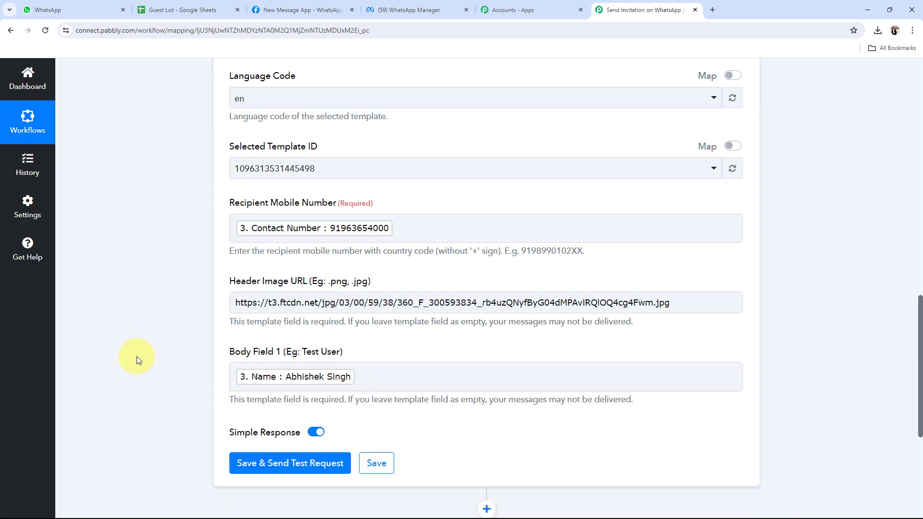
- Review the event details in the wedding_invitations message preview, and save the WhatsApp action in Pabbly Connect while sending a test request
left_click(251, 301)
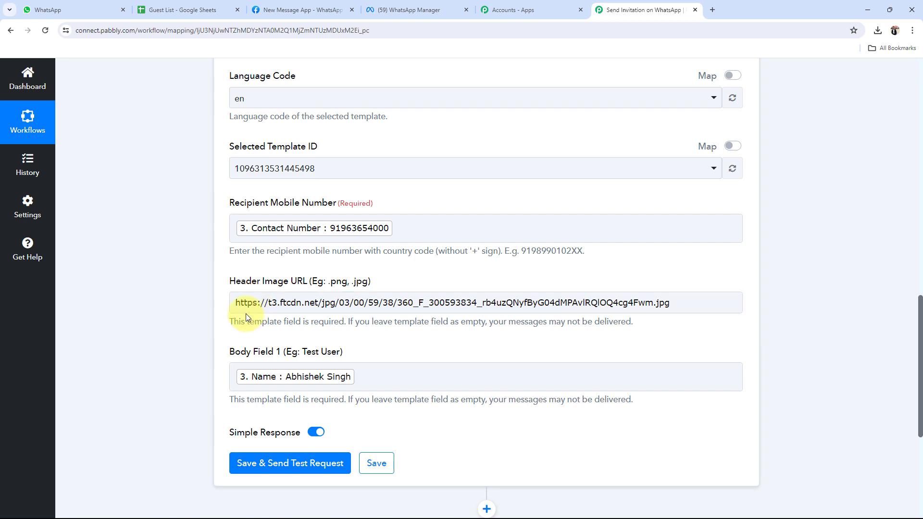
left_click(385, 5)
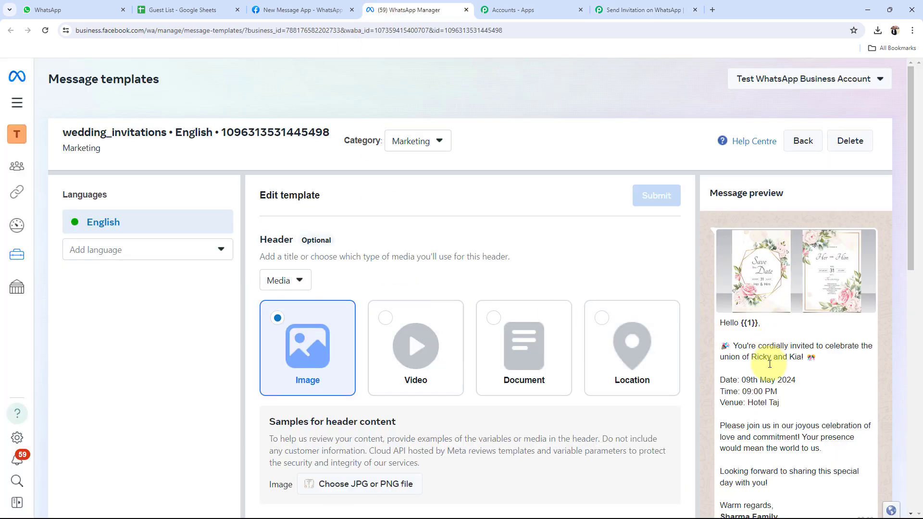
scroll(764, 375, "down", 1)
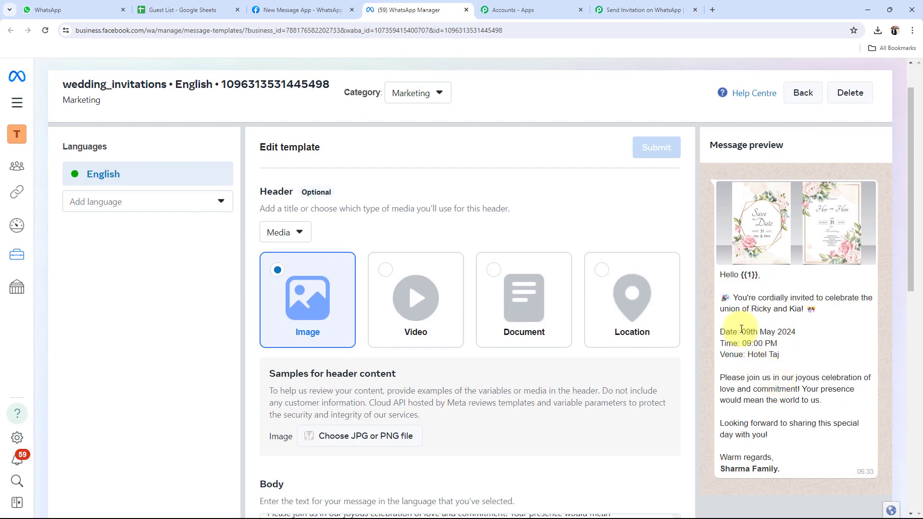
left_click_drag(741, 331, 797, 358)
left_click(798, 358)
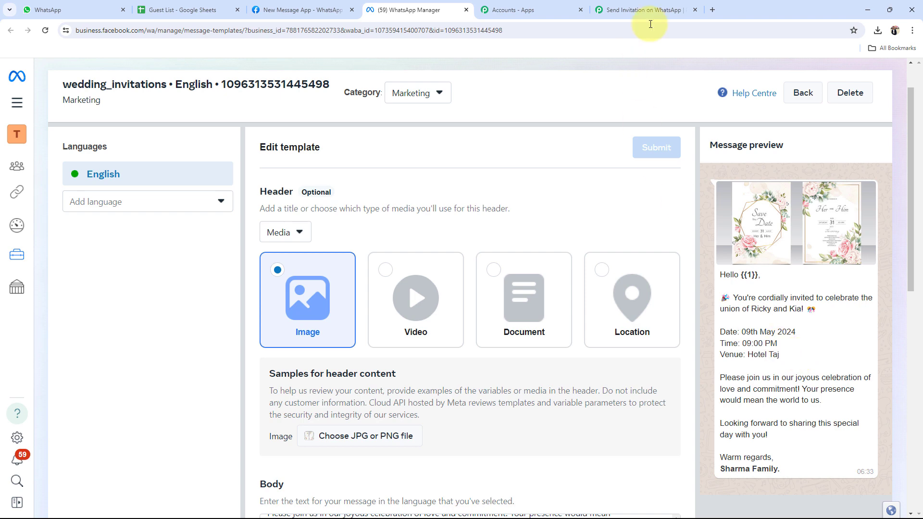
left_click(643, 10)
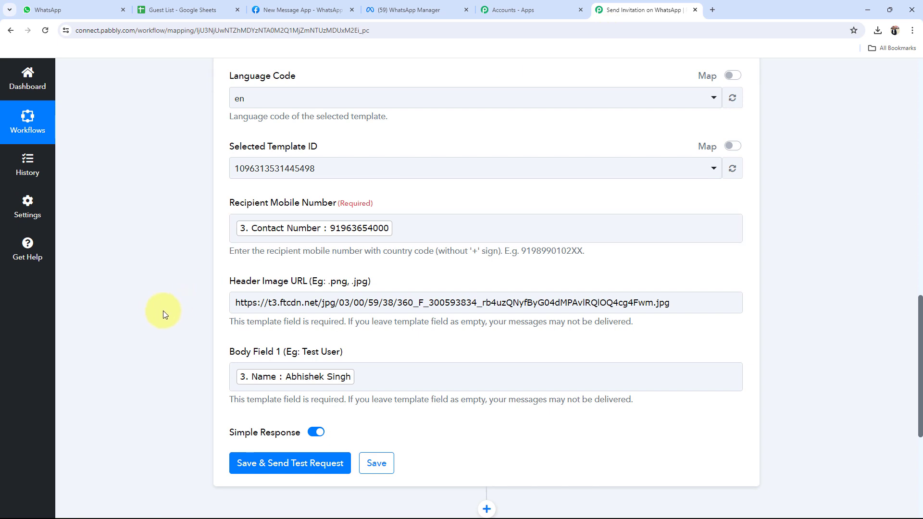
scroll(163, 311, "down", 2)
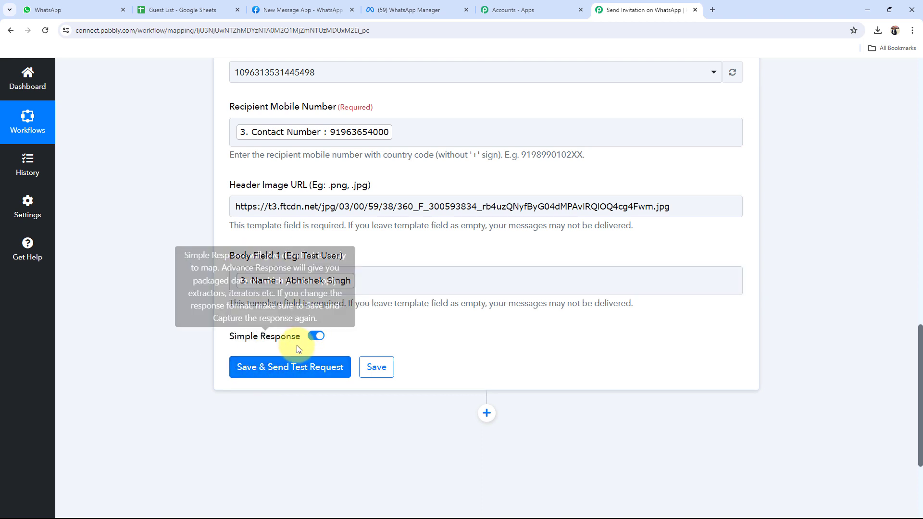
left_click(298, 371)
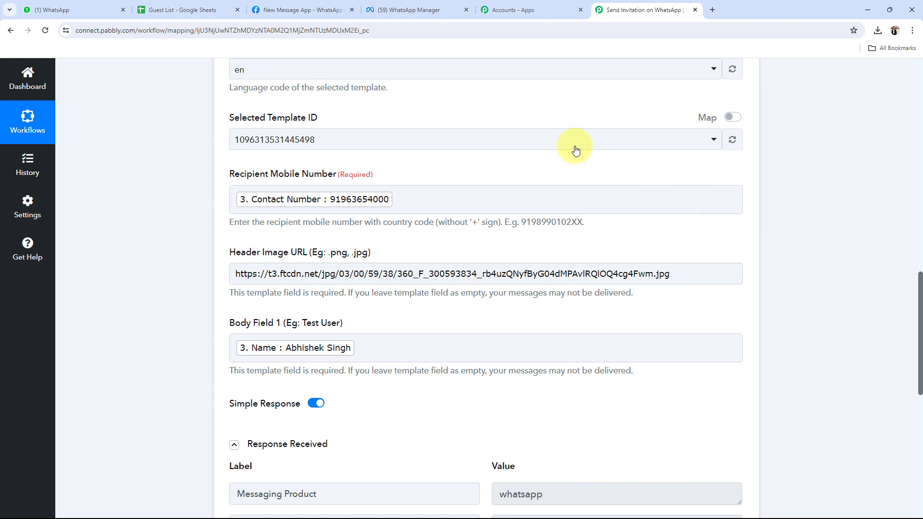
left_click(518, 348)
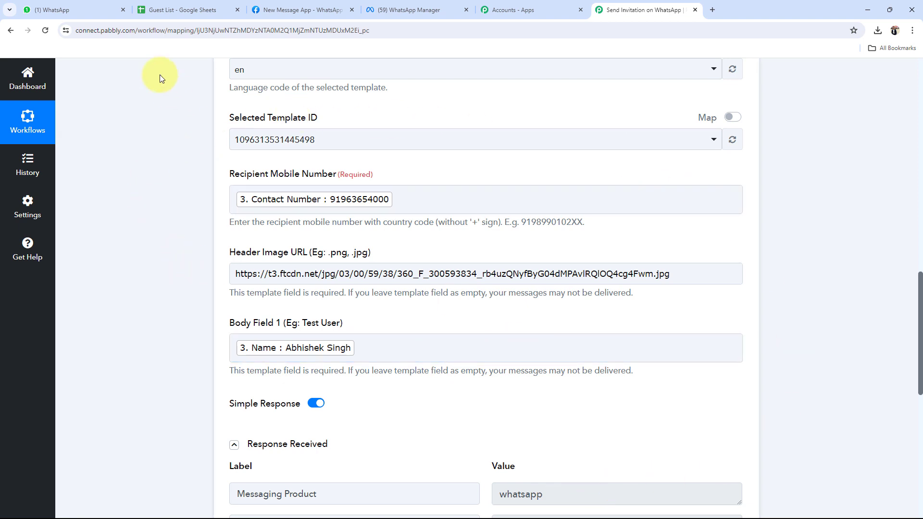
- Open the Cloud API chat in WhatsApp Web, inspect the received invitation and its header image, and compare it with the first guest row
left_click(61, 6)
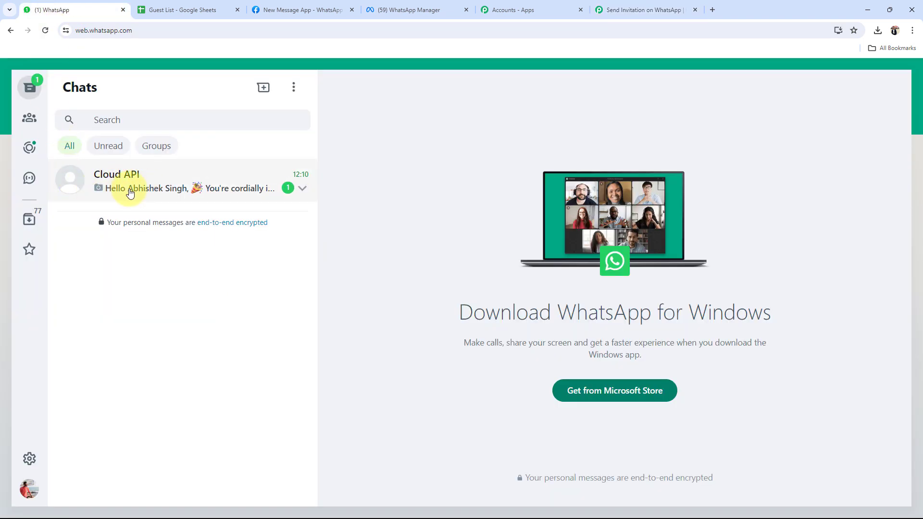
left_click(150, 190)
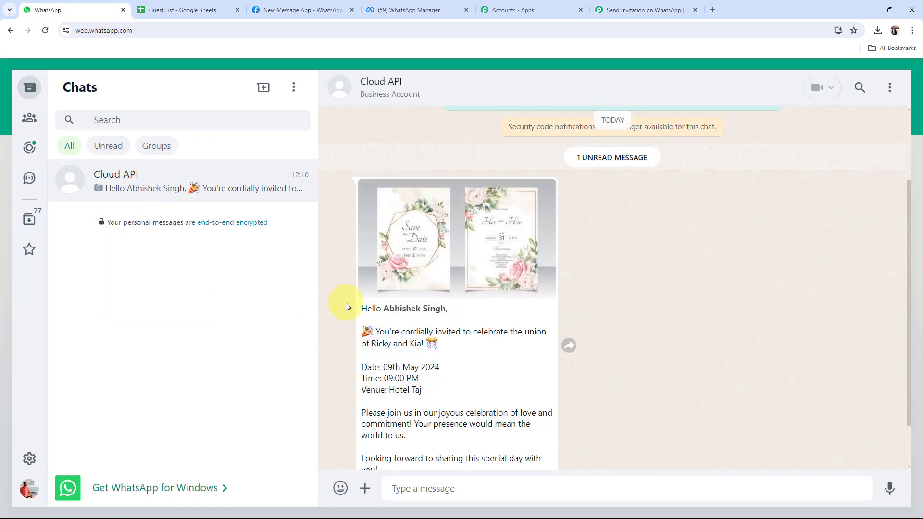
scroll(504, 324, "down", 1)
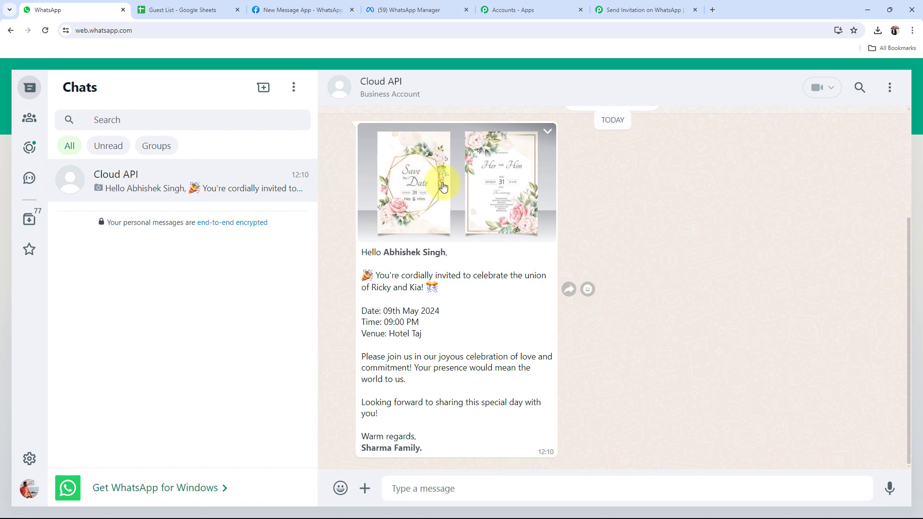
left_click(405, 182)
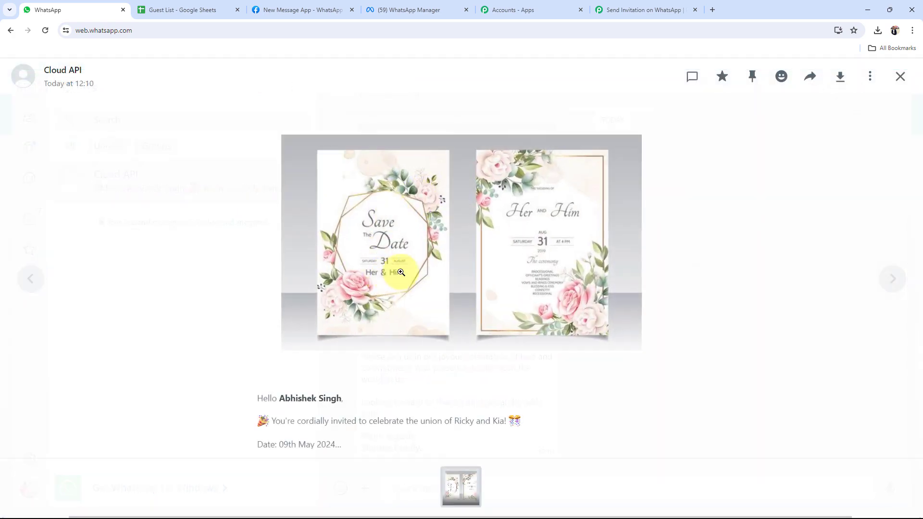
left_click(900, 77)
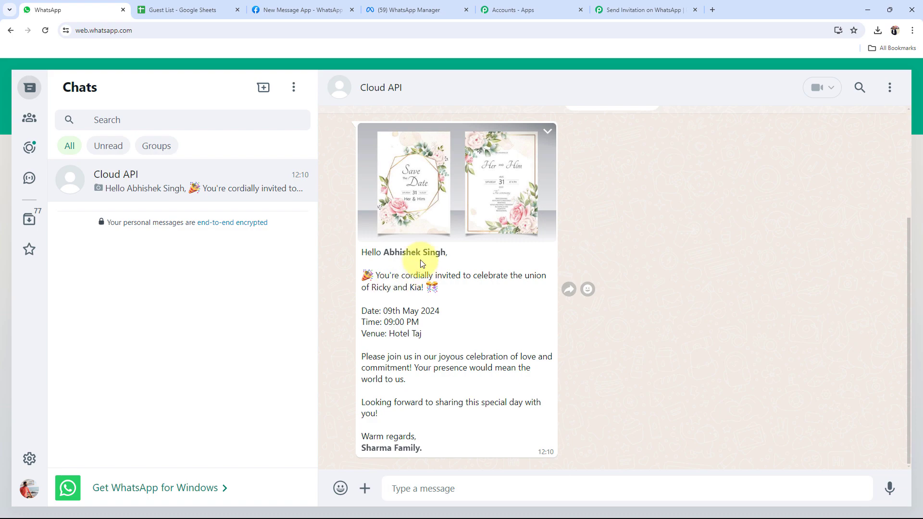
left_click(186, 3)
left_click(67, 197)
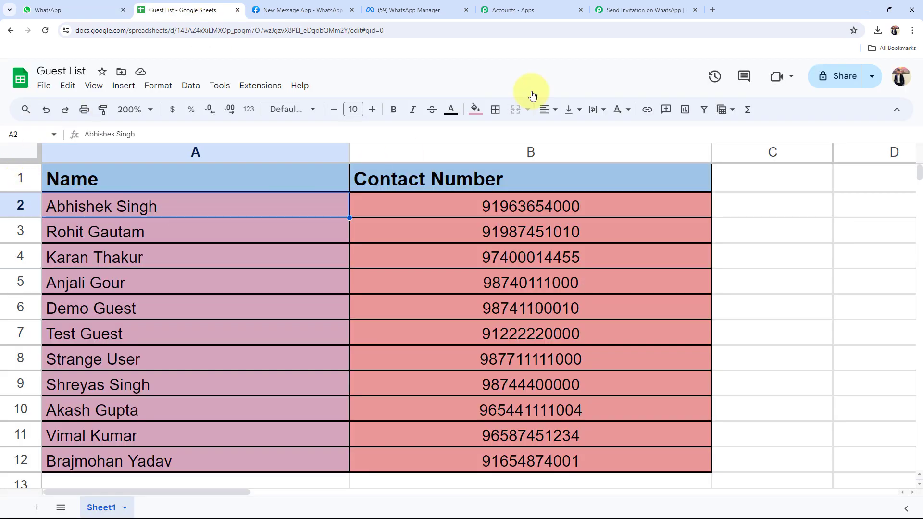
left_click(629, 19)
left_click(207, 9)
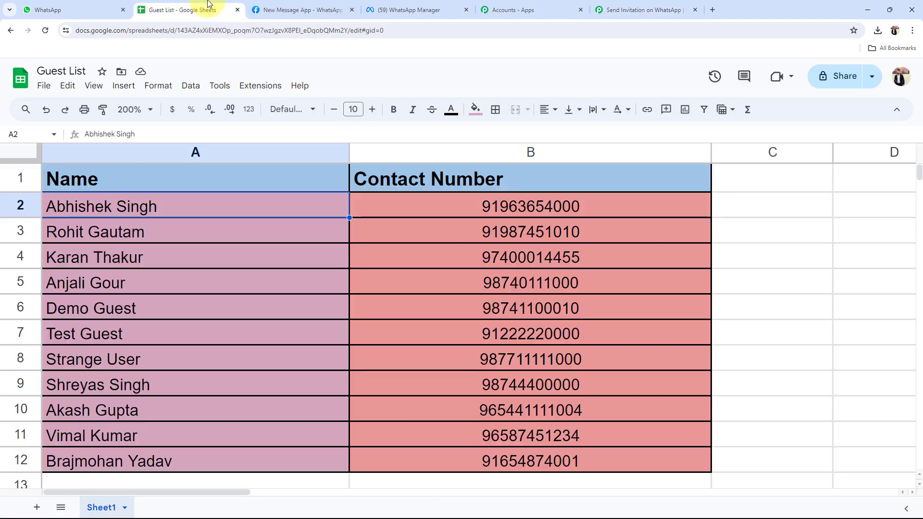
left_click(88, 9)
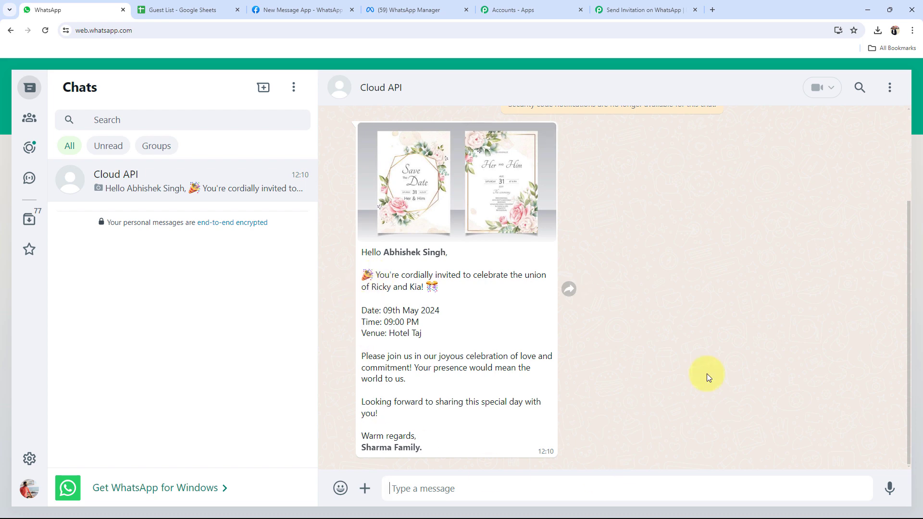
left_click(637, 9)
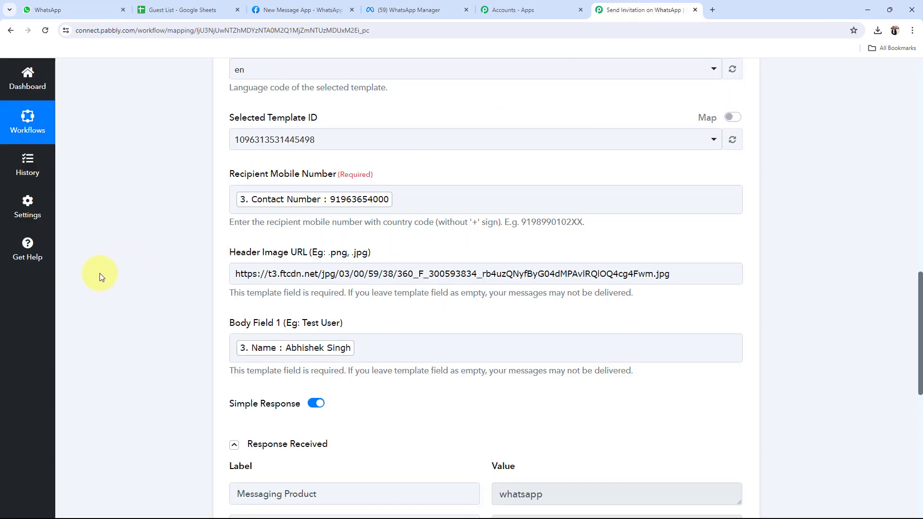
- Review the second guest's row in the Guest List sheet and the sequence of steps in the Pabbly Connect workflow
left_click(161, 6)
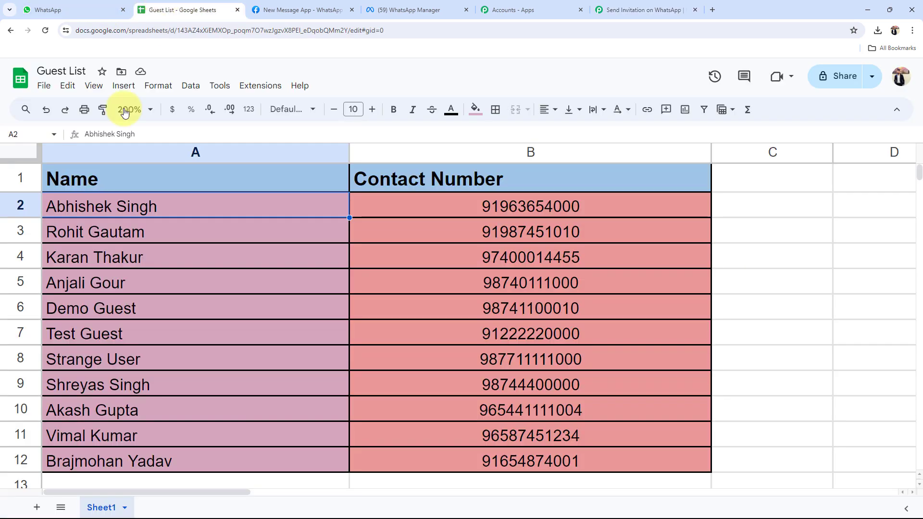
left_click(67, 233)
left_click(515, 238)
key("ctrl+c")
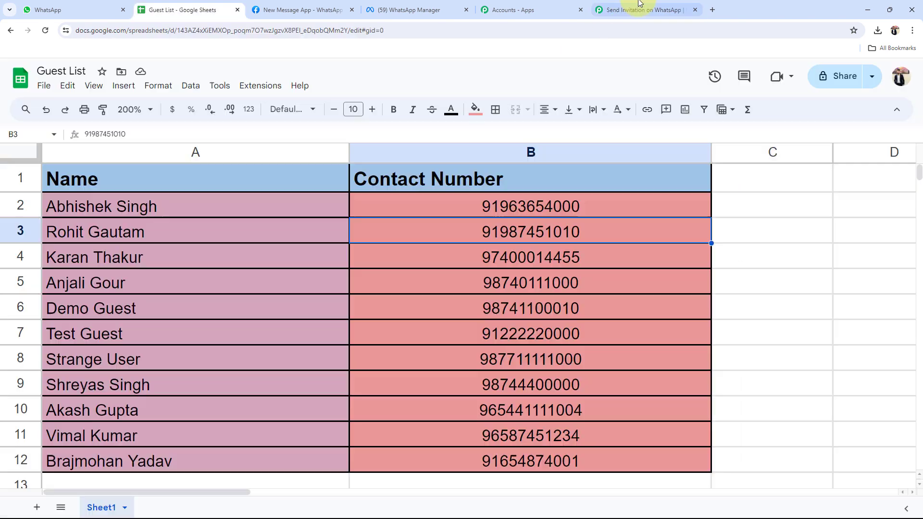
left_click(627, 6)
scroll(145, 353, "up", 9)
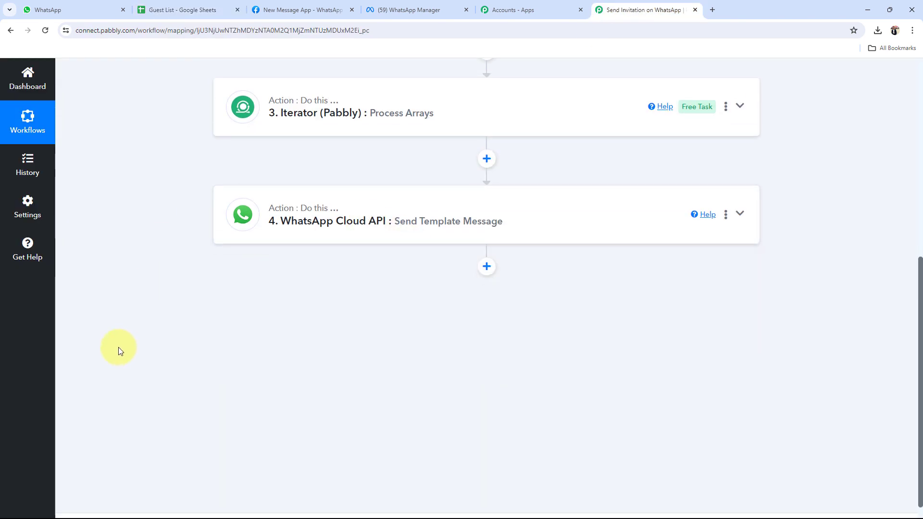
scroll(119, 348, "up", 6)
scroll(118, 347, "down", 2)
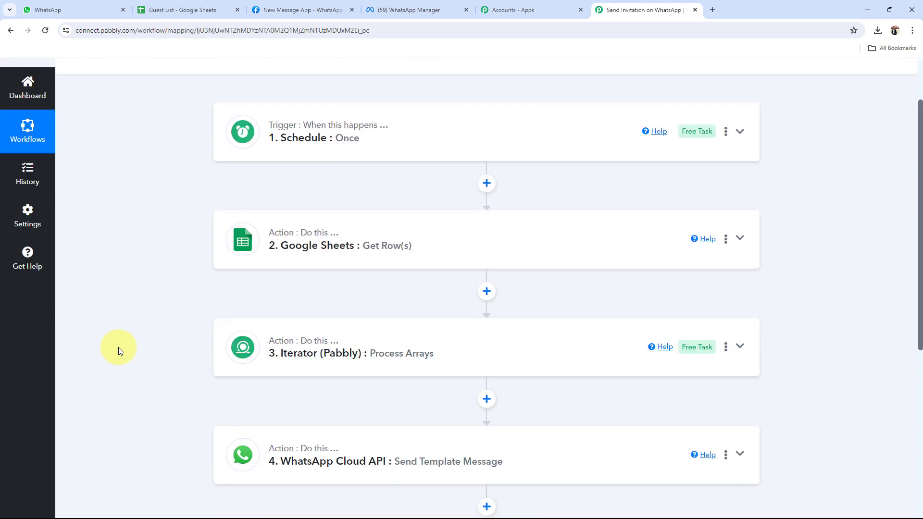